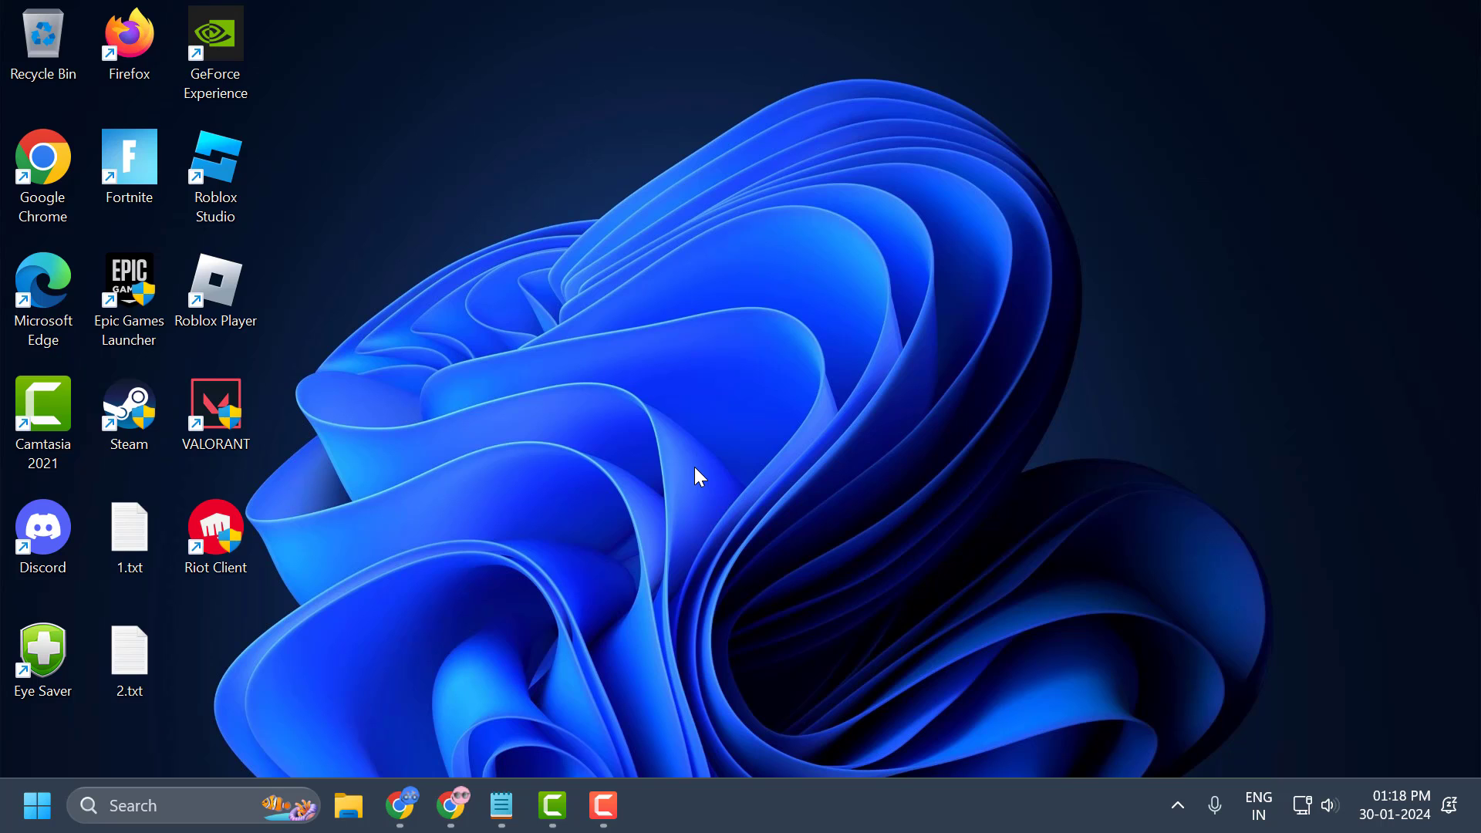
Step: Search Windows for cmd and open Command Prompt as administrator
click(200, 799)
text(cmd)
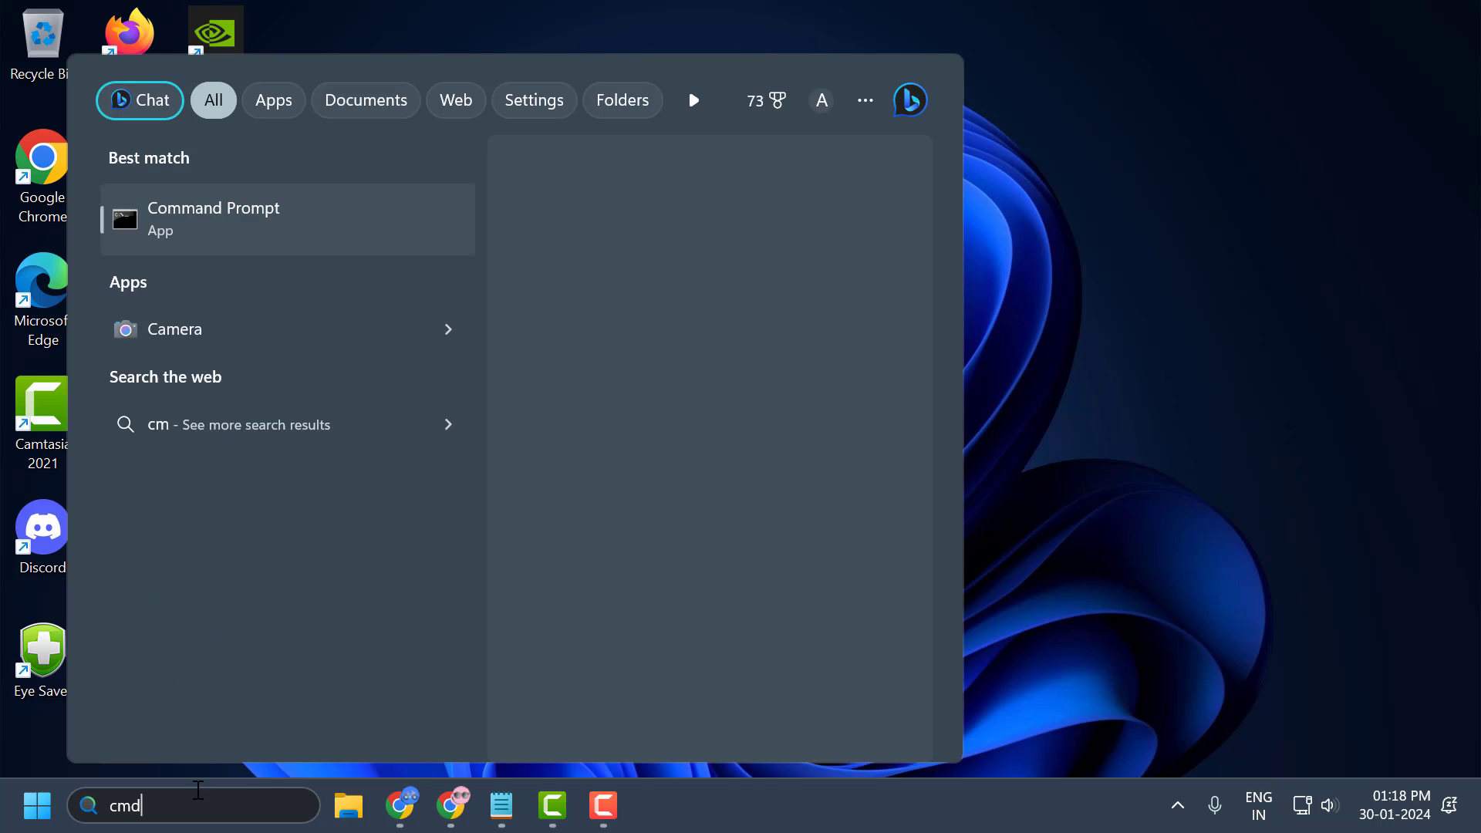
right_click(283, 230)
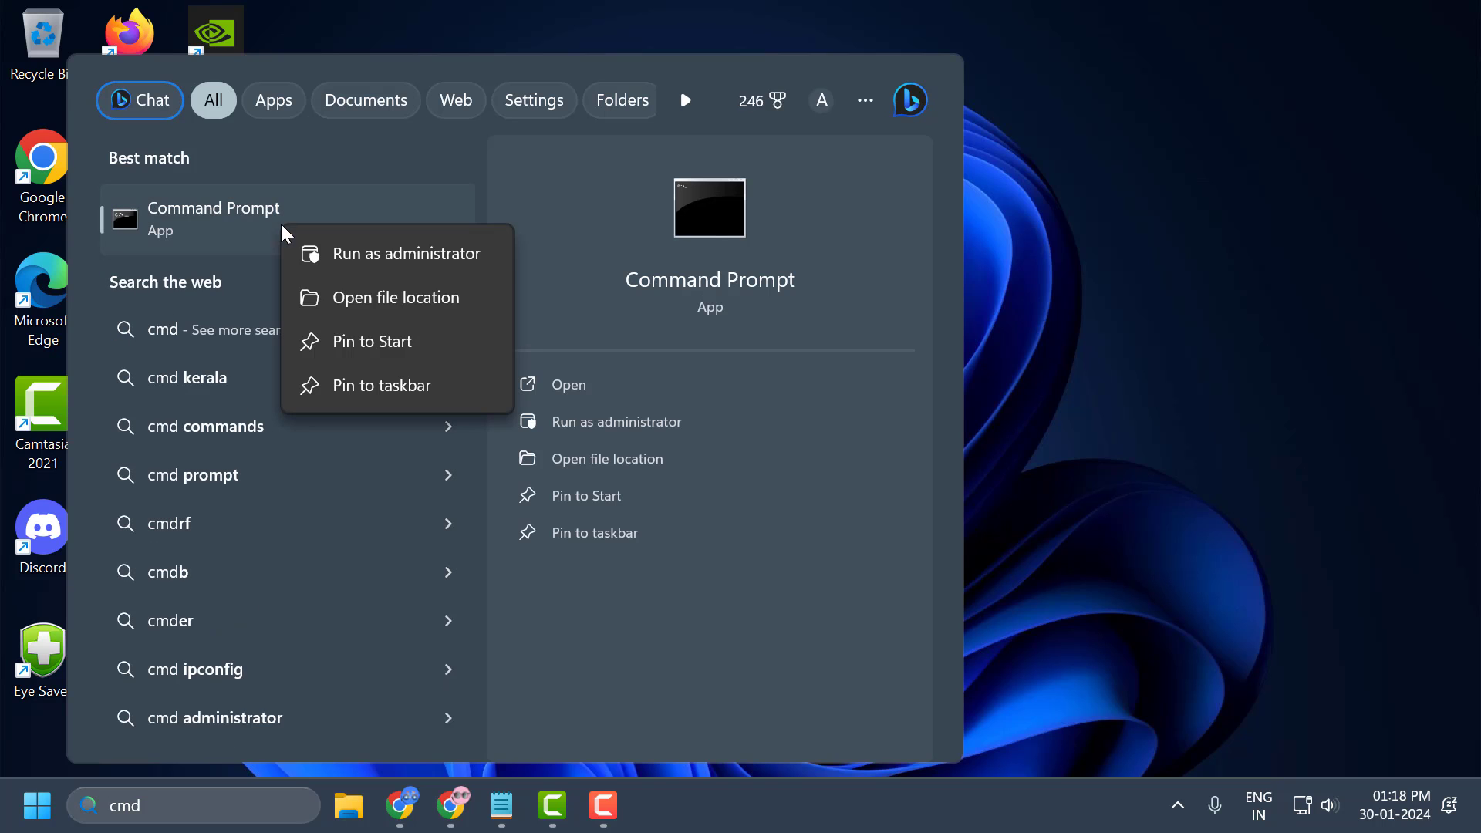
click(347, 266)
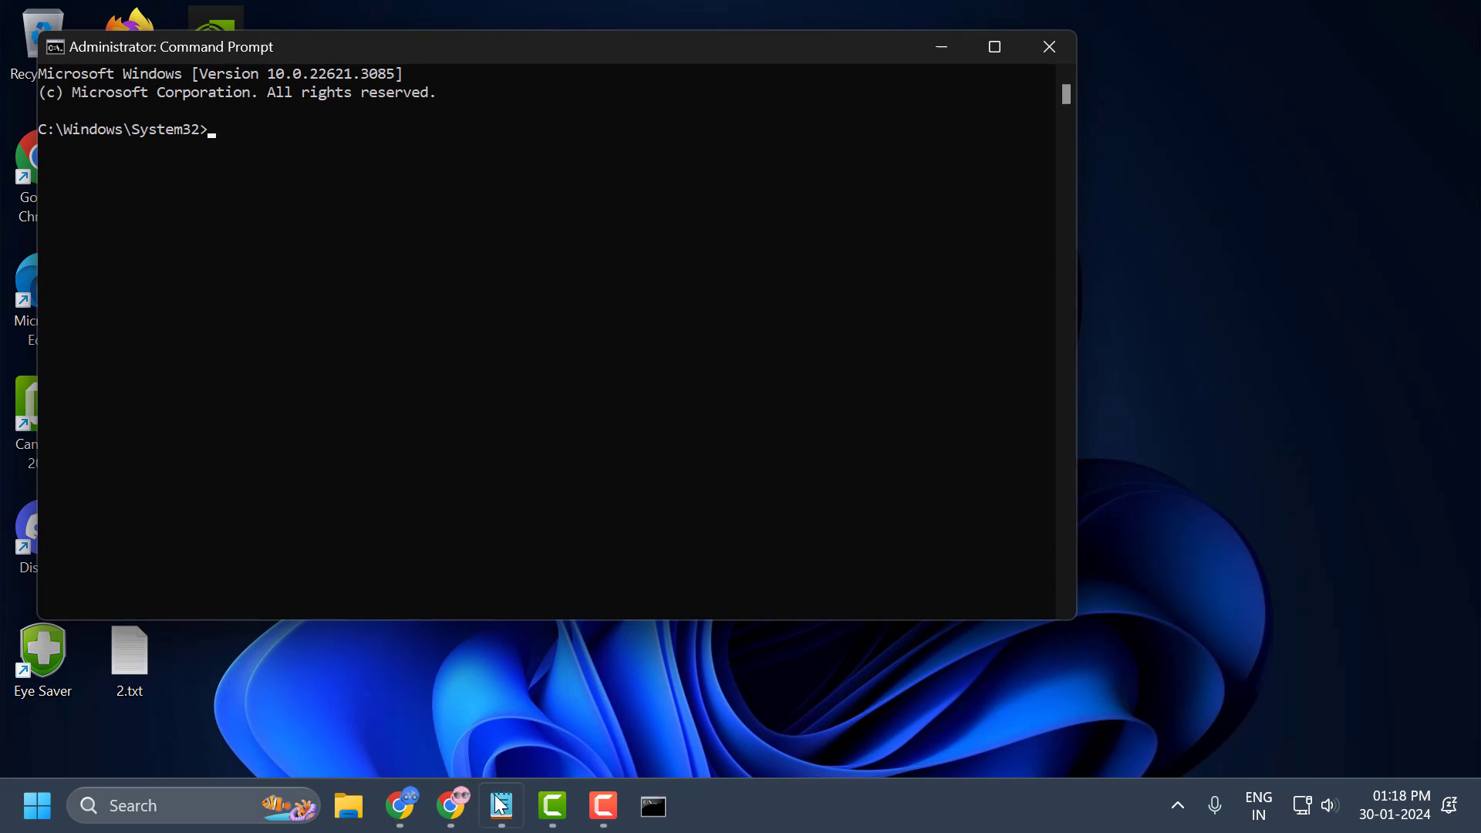
Step: Look up the problematic drive's letter in File Explorer and change the drive letter in the chkdsk line of 2.txt to D
click(503, 806)
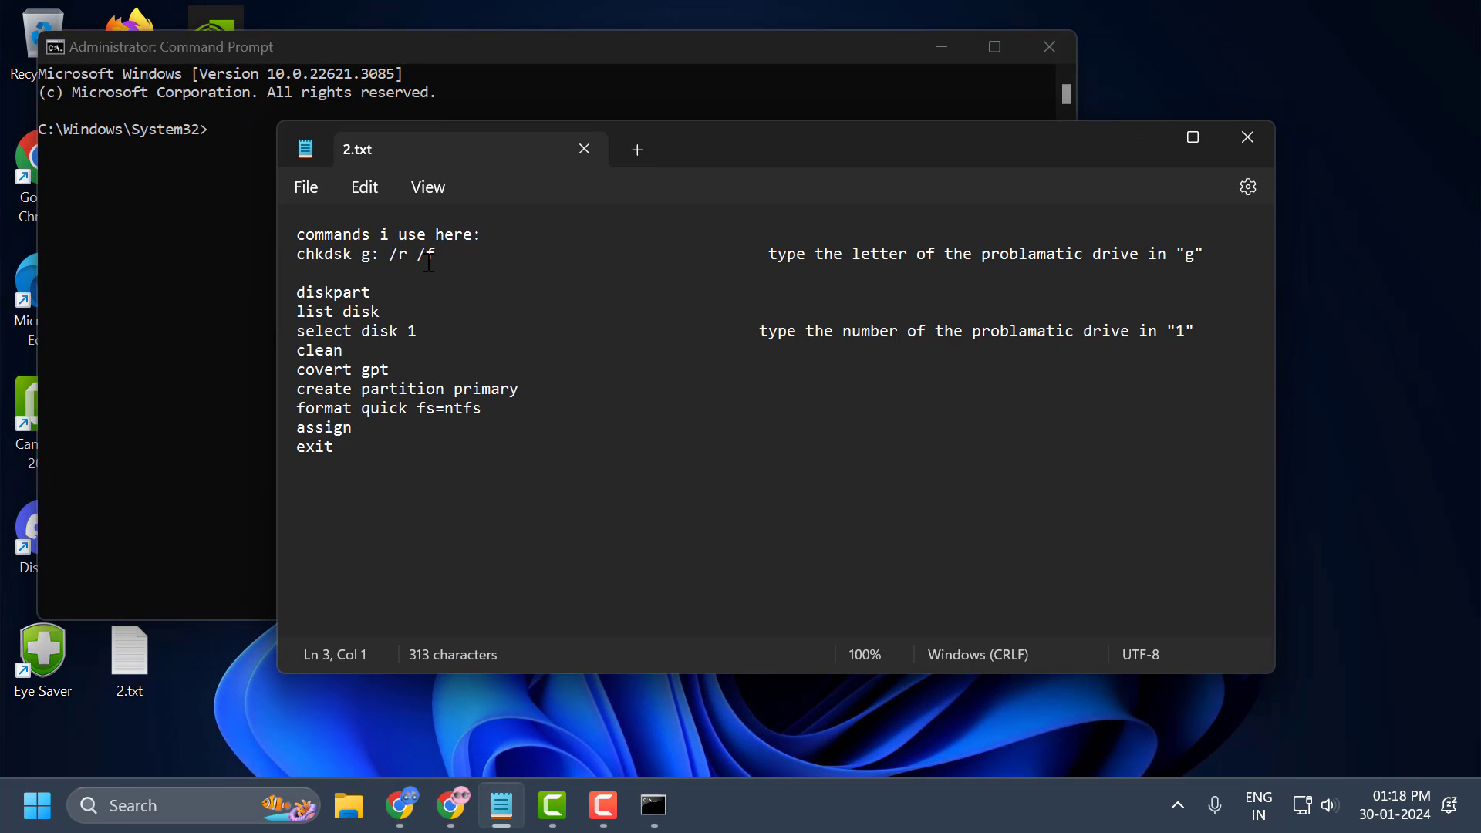
click(370, 258)
click(349, 806)
click(546, 261)
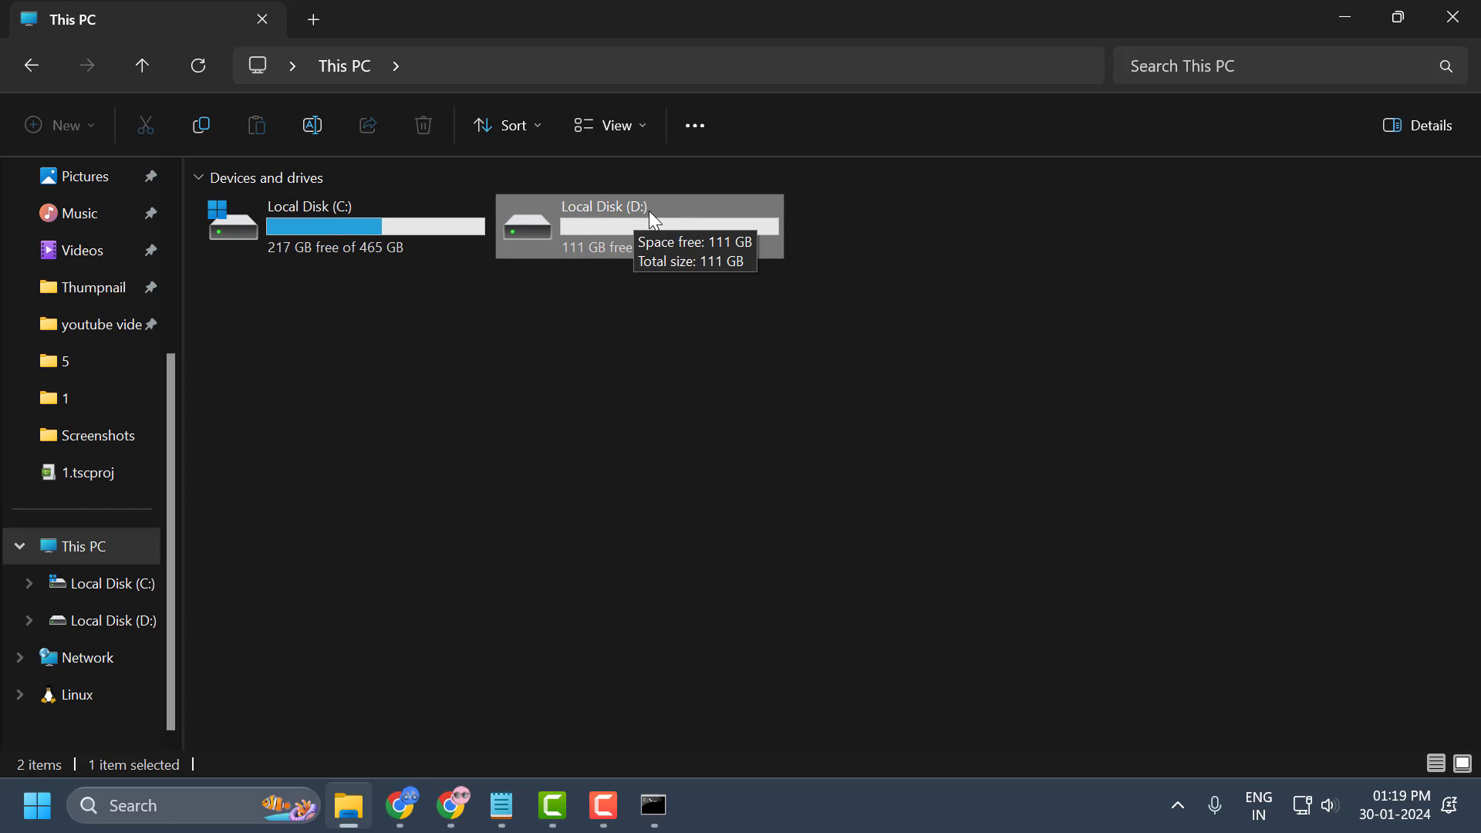
click(1346, 17)
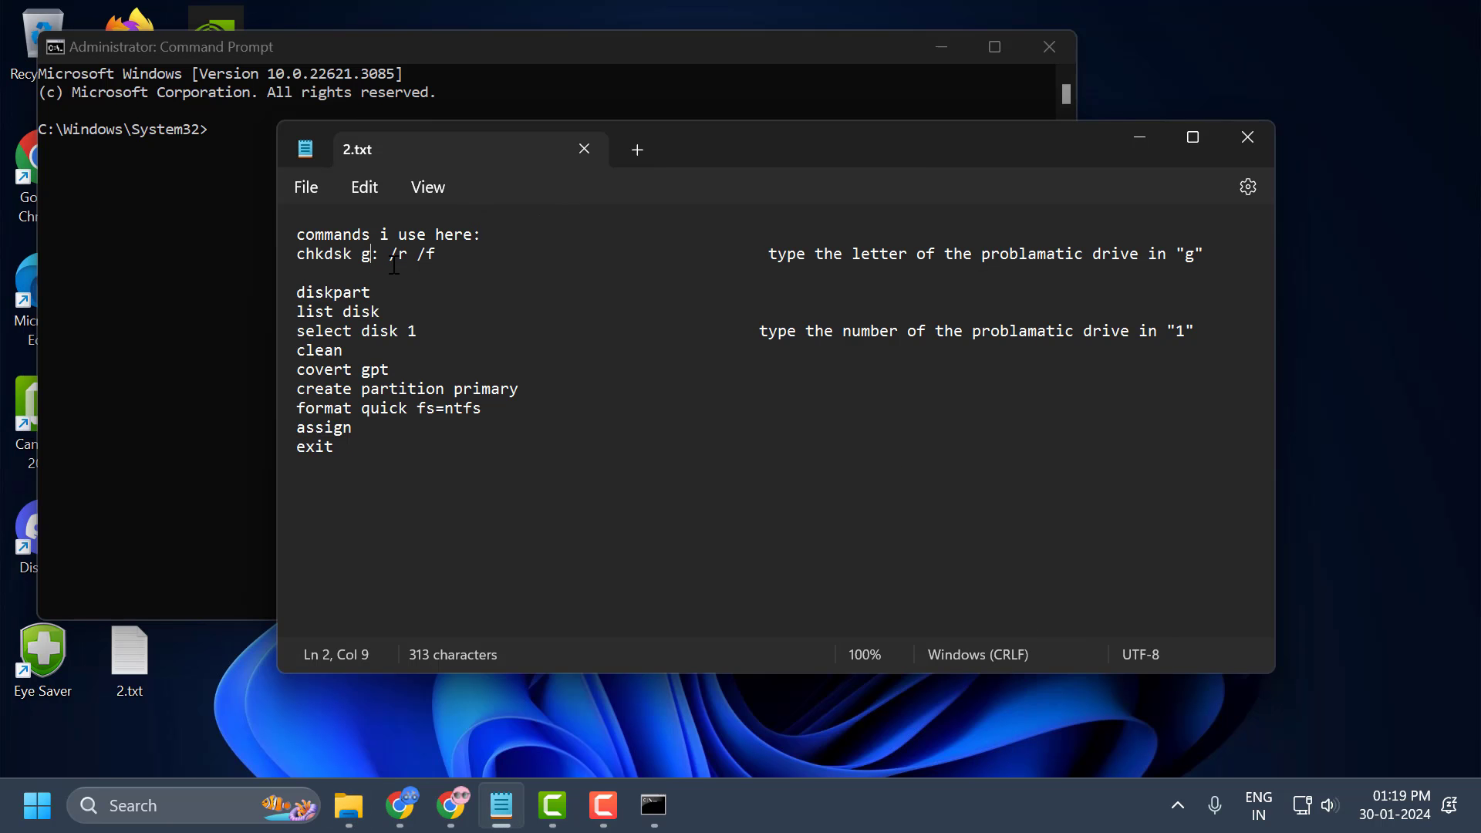
key(BackSpace)
text(D)
Step: Copy the command chkdsk D: /r /f from 2.txt and run it in the administrator Command Prompt
drag(455, 254, 410, 254)
click(432, 248)
drag(766, 255, 307, 253)
click(436, 254)
drag(436, 255, 297, 252)
key(ctrl+c)
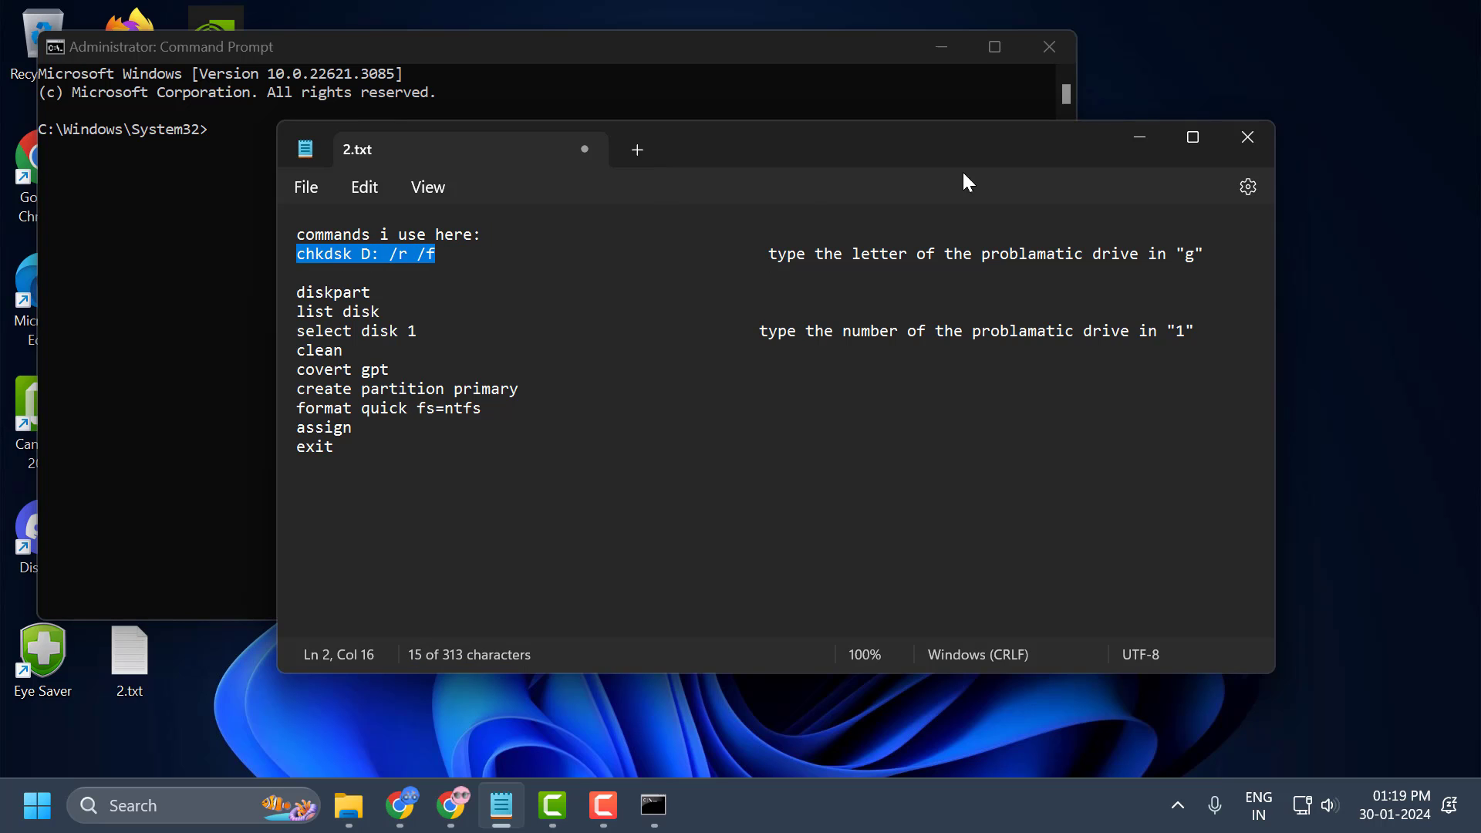
click(1139, 137)
key(ctrl+v)
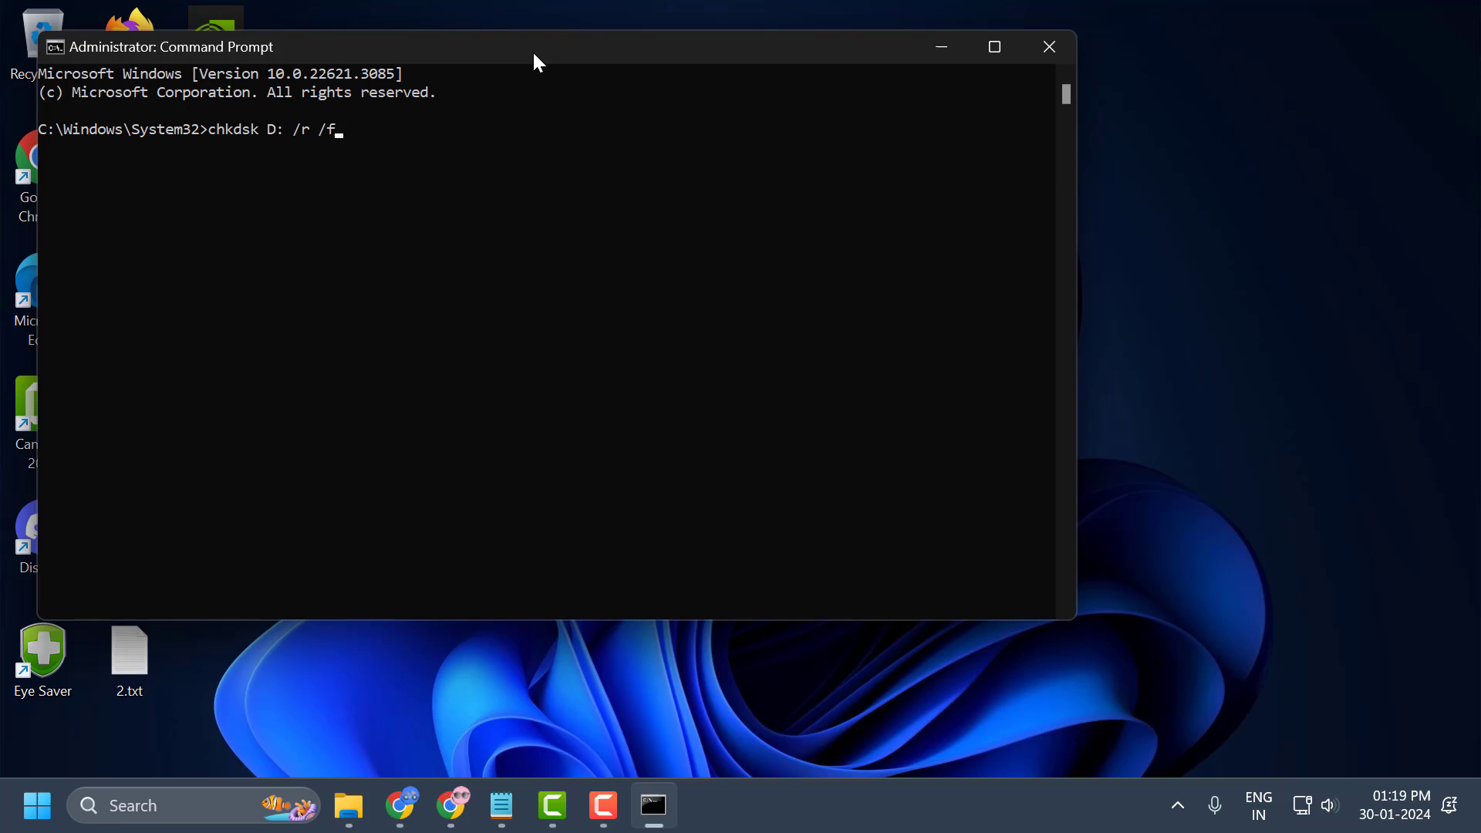
key(Return)
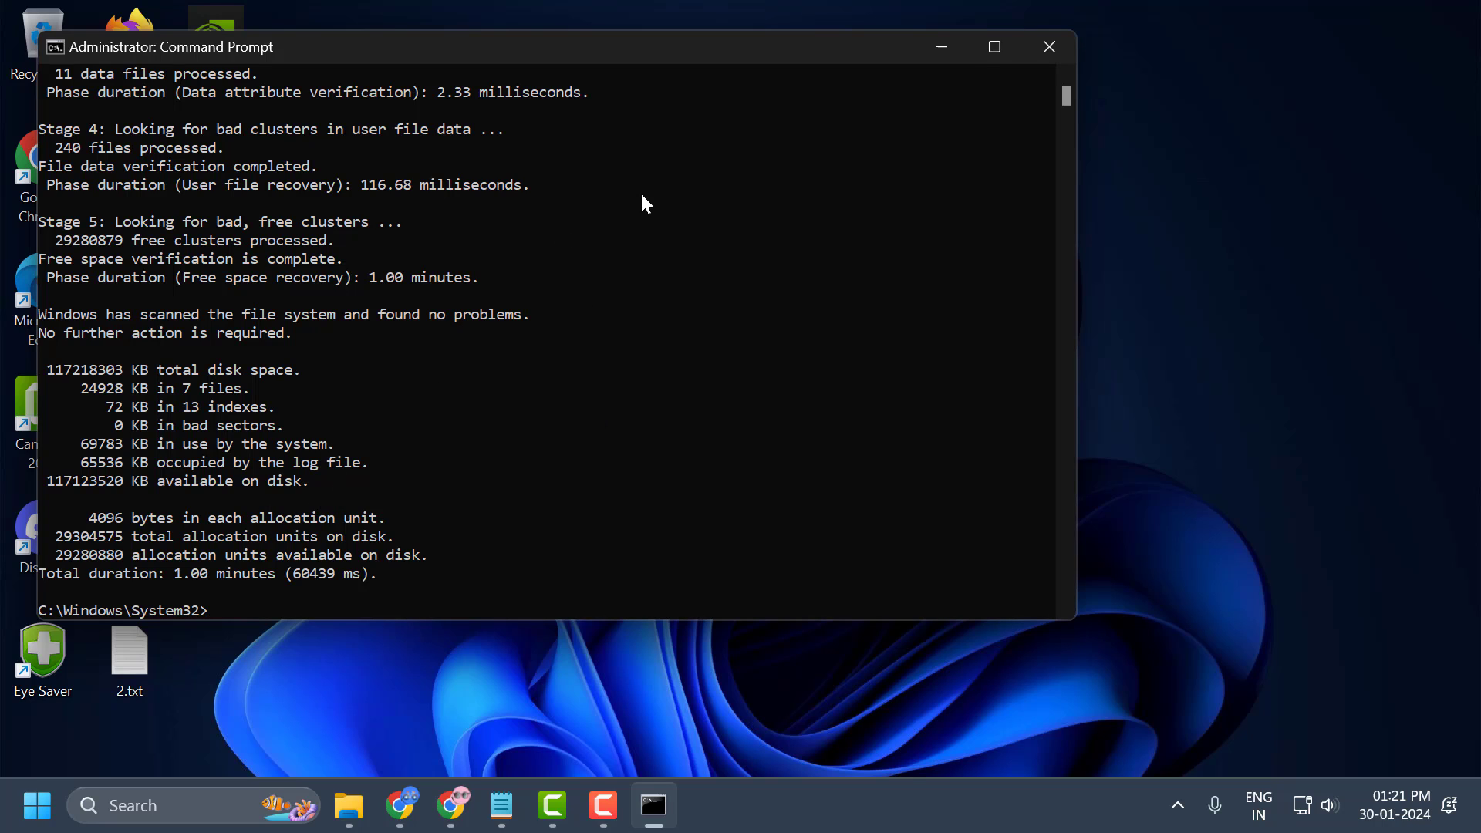
Step: Put away the current Command Prompt window and open a fresh one as administrator
click(943, 48)
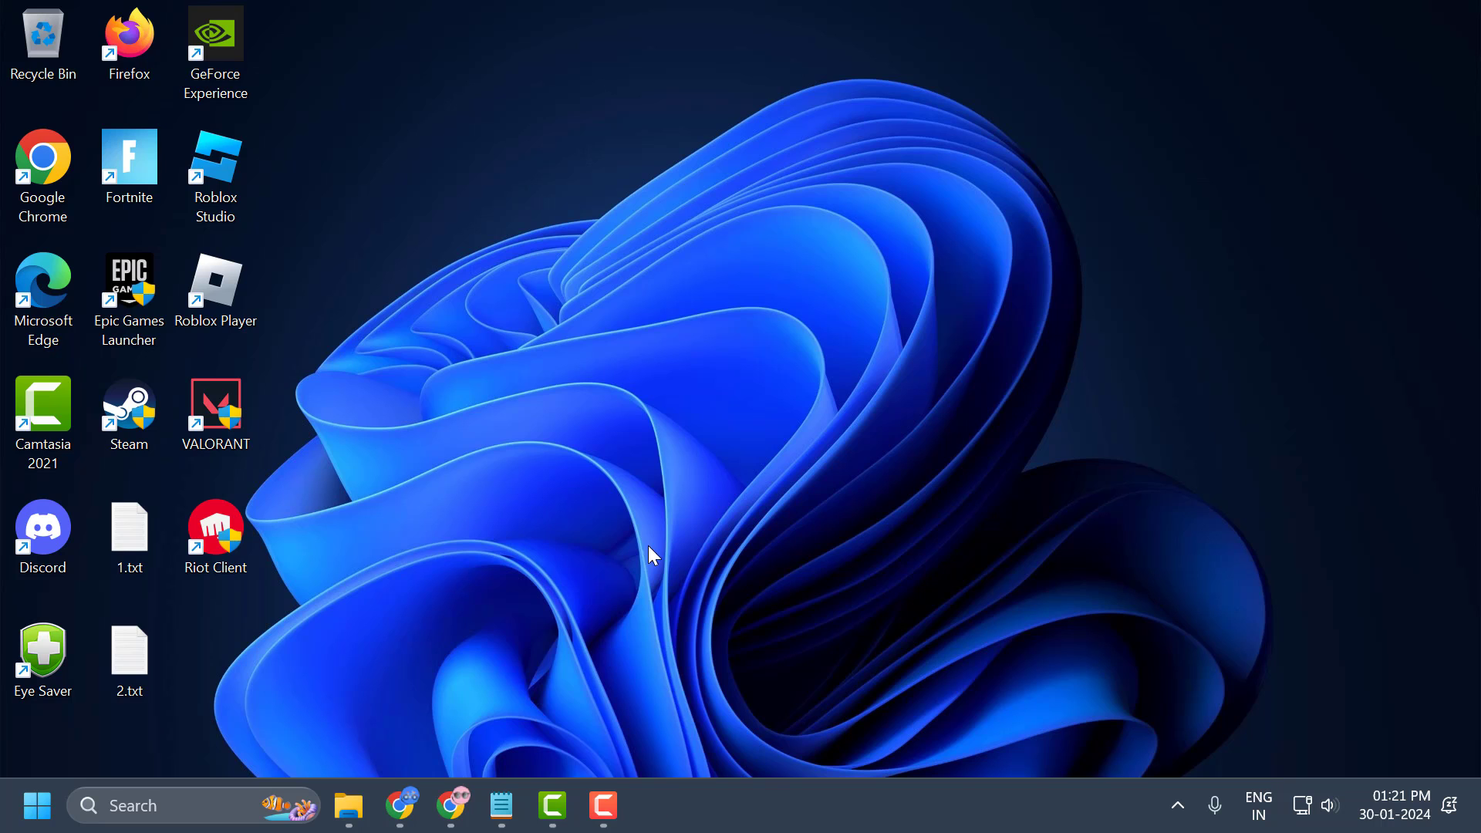
click(207, 822)
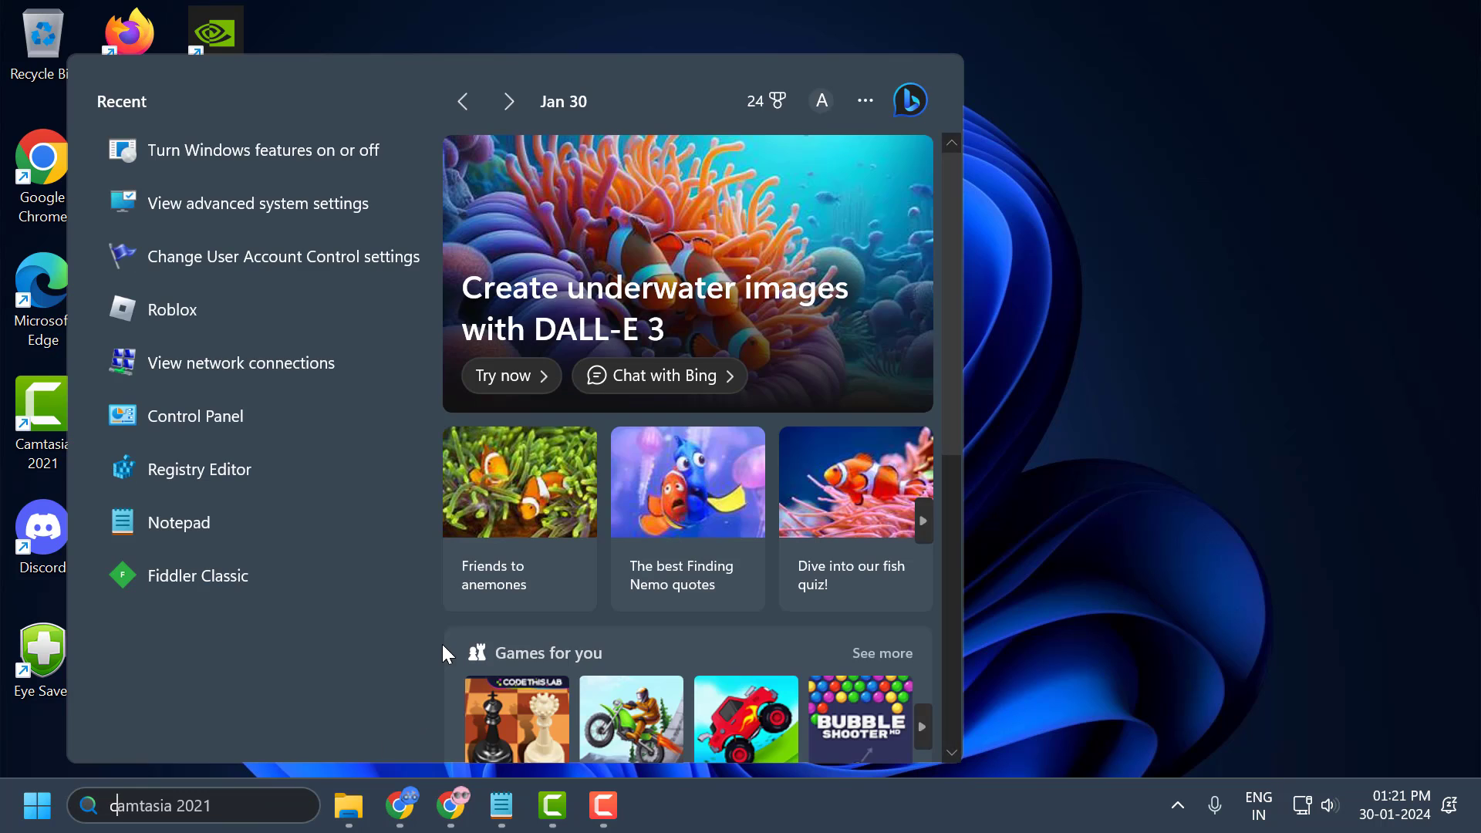
text(cmd)
right_click(287, 206)
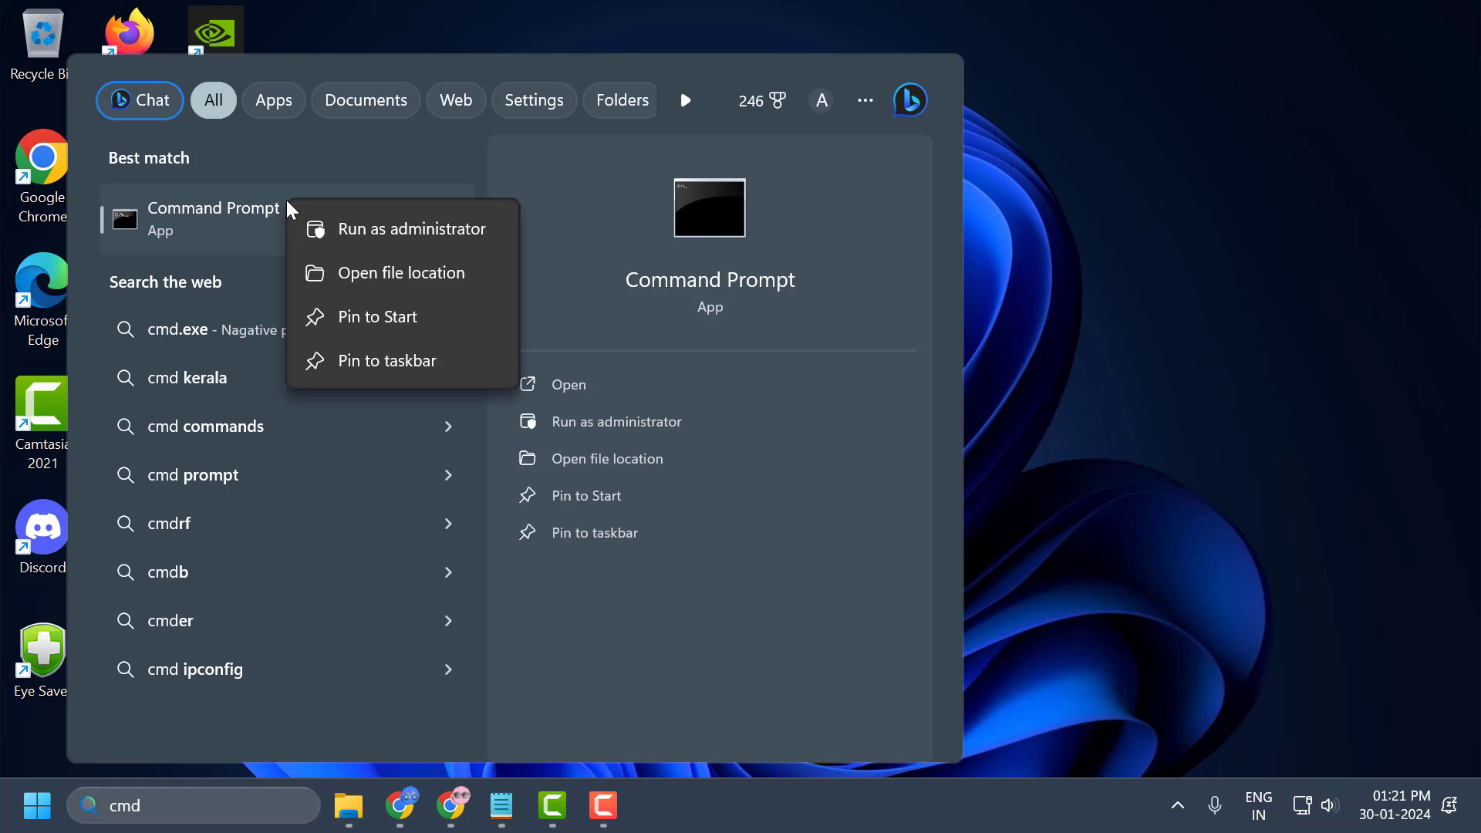
click(322, 236)
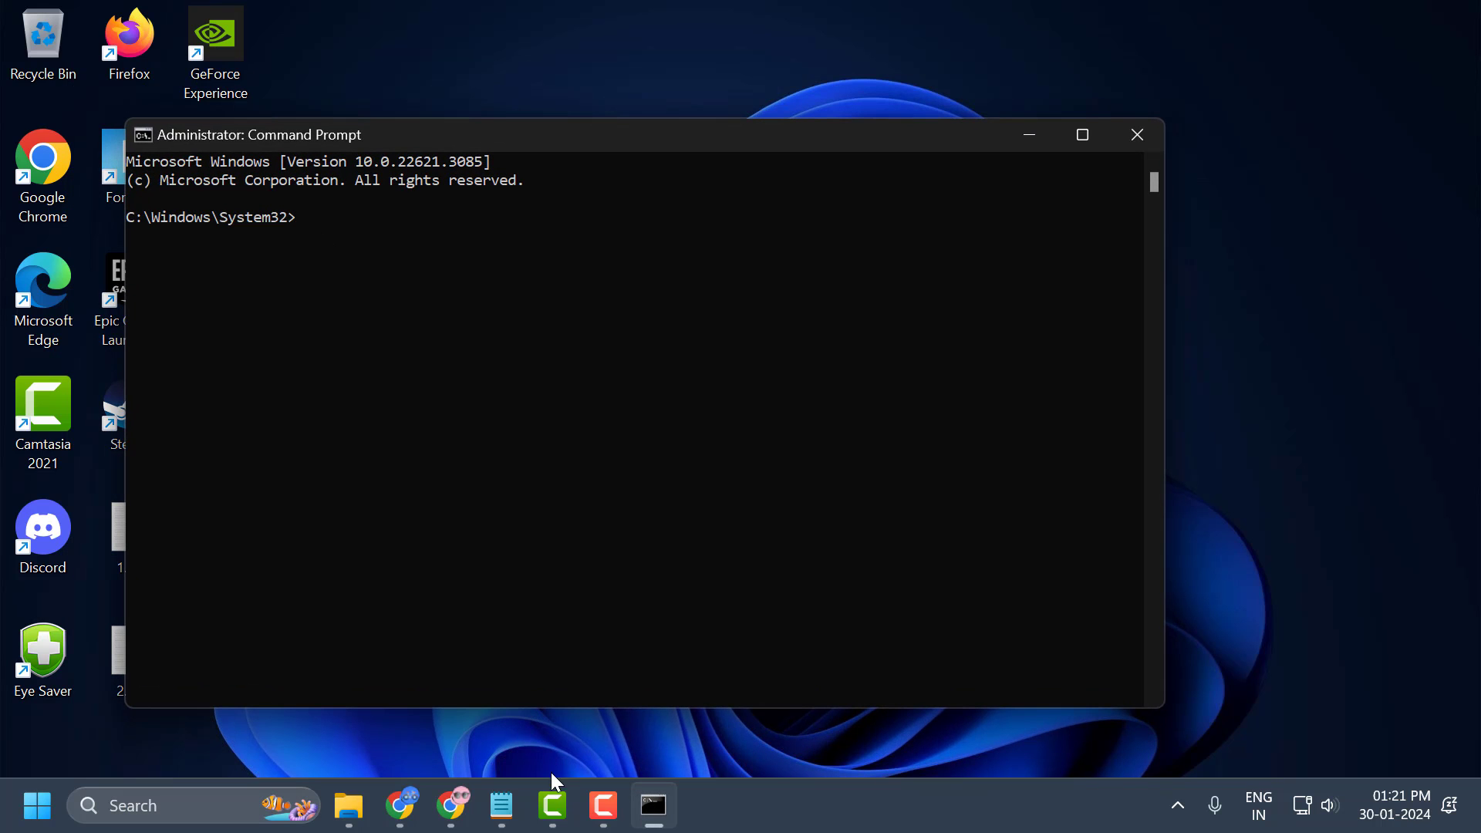
Step: Copy the diskpart command from 2.txt and run it in the new Command Prompt
click(501, 805)
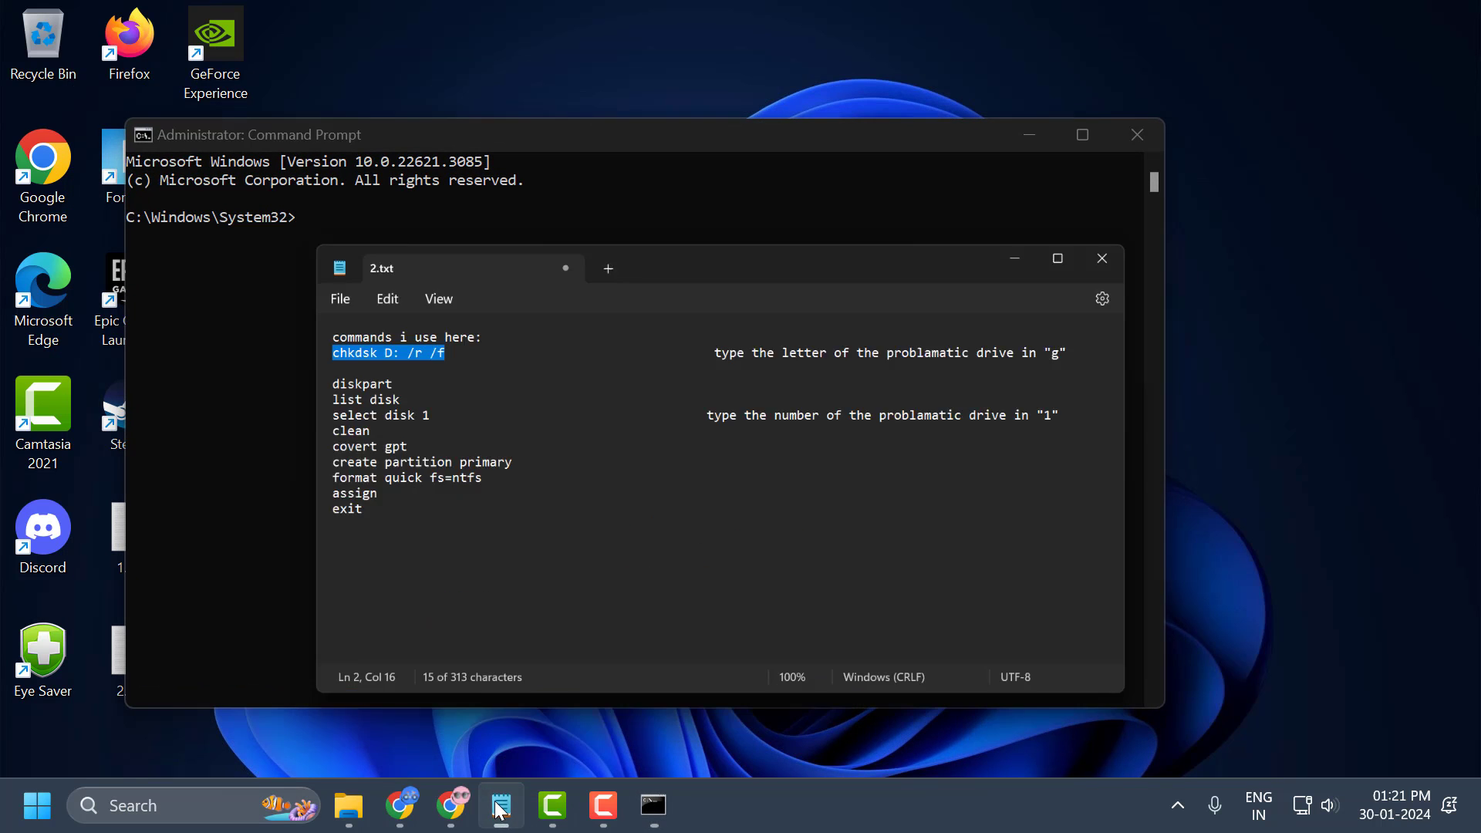
click(384, 297)
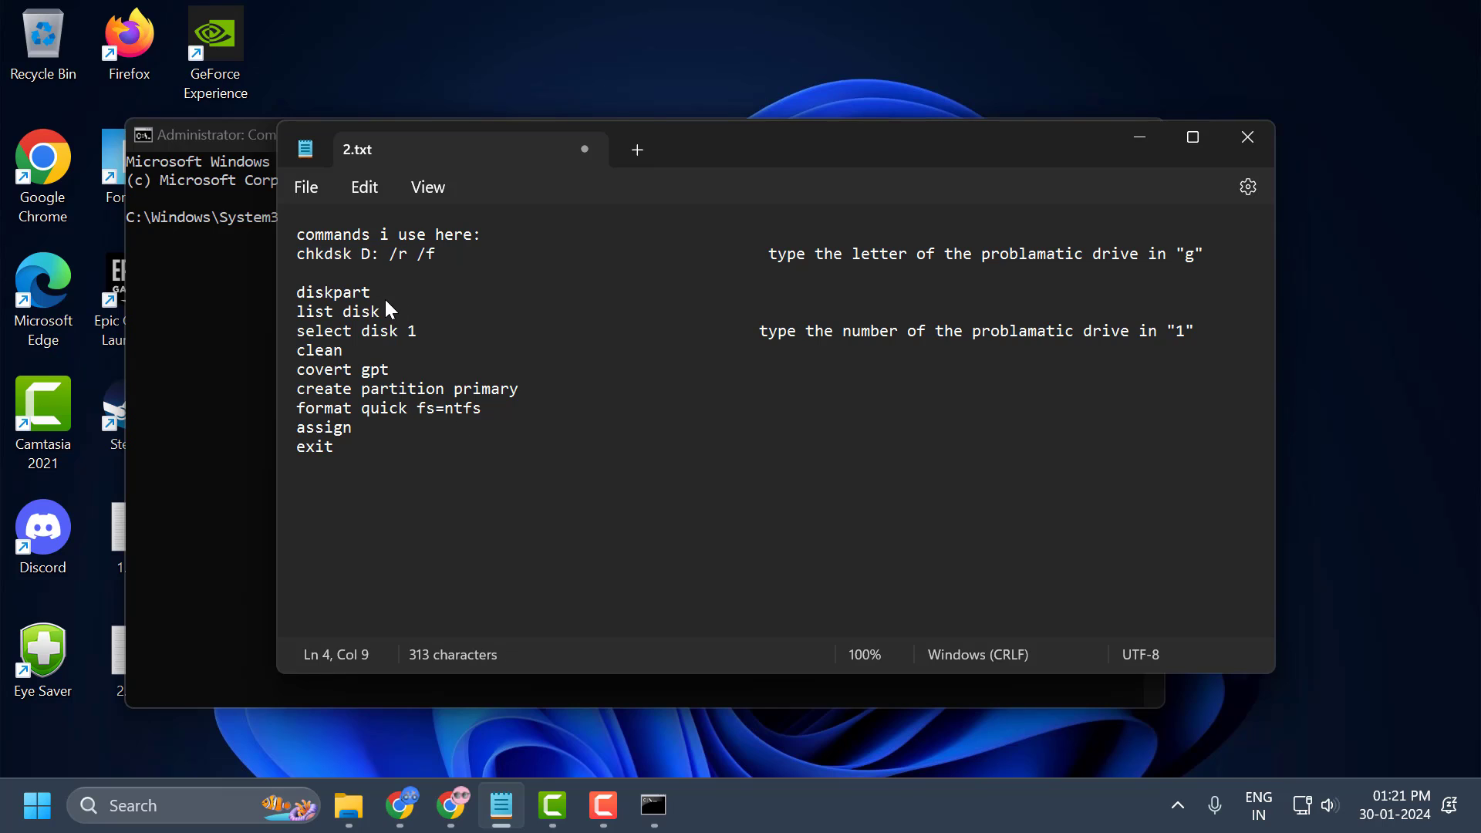
drag(385, 298, 301, 296)
key(ctrl+c)
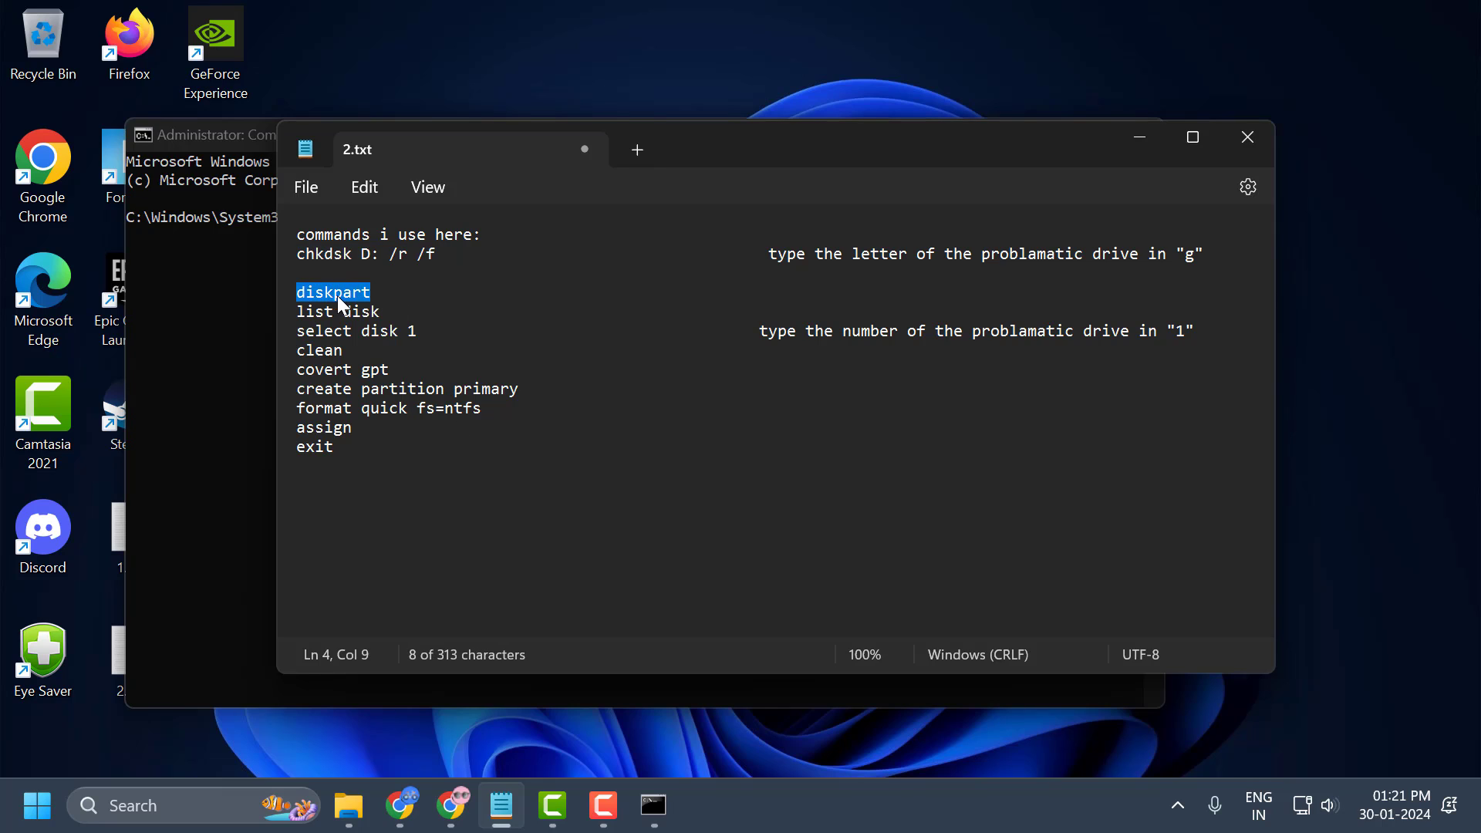
click(1140, 138)
key(ctrl+v)
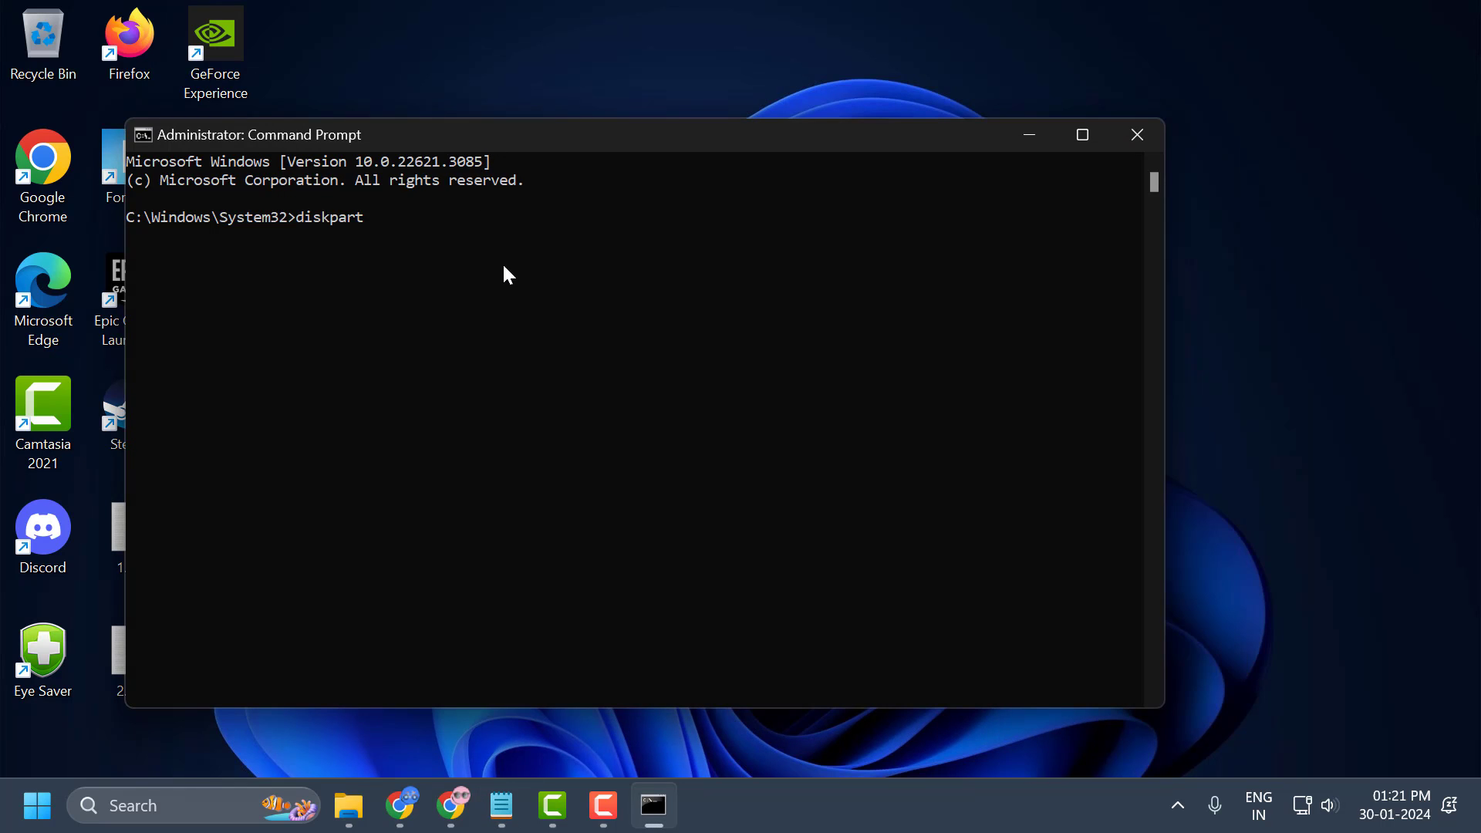
key(Return)
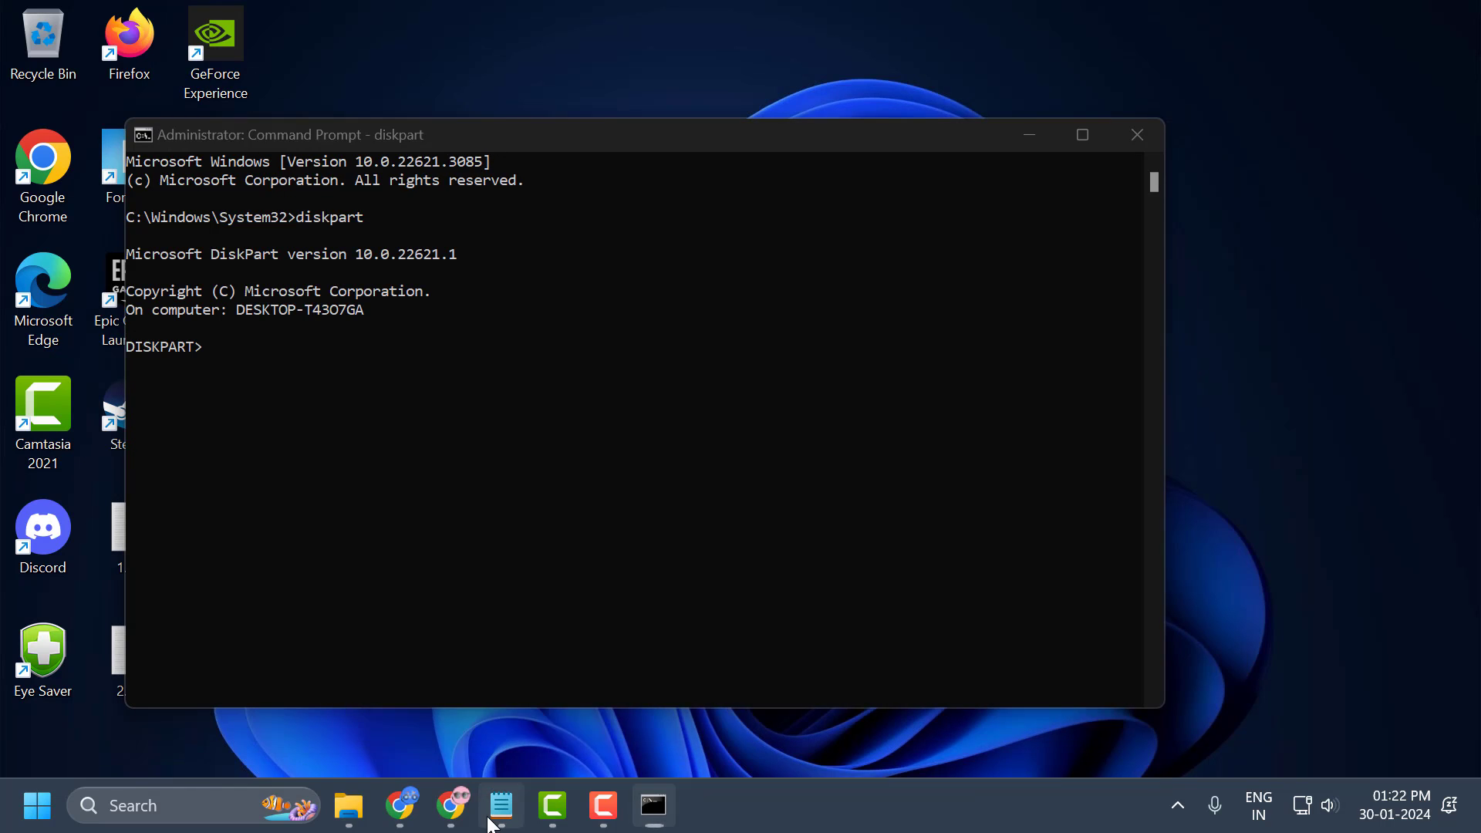
Step: Copy the list disk command from 2.txt and run it in DiskPart
click(501, 805)
triple_click(400, 315)
key(ctrl+c)
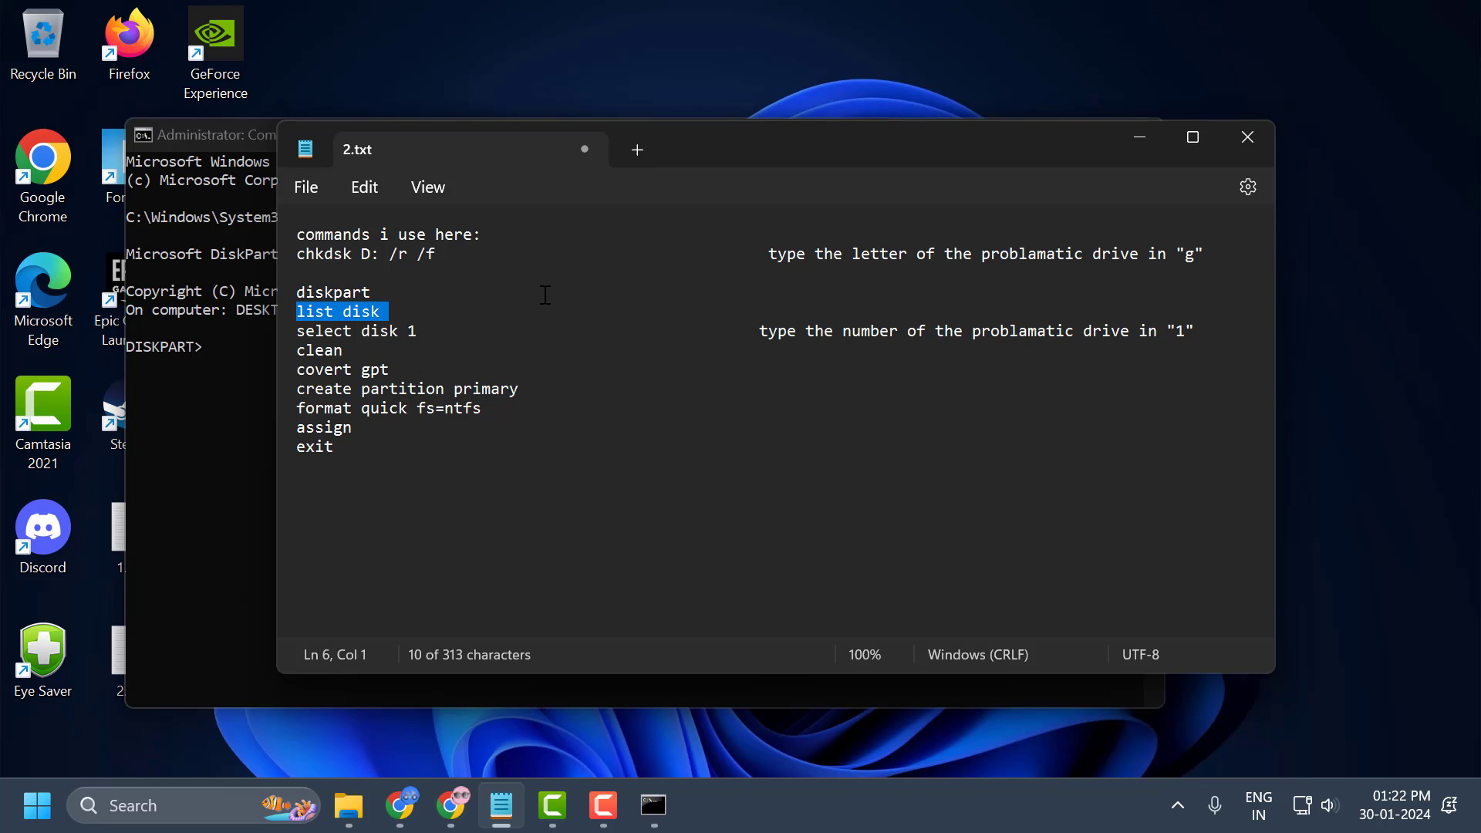
click(1140, 138)
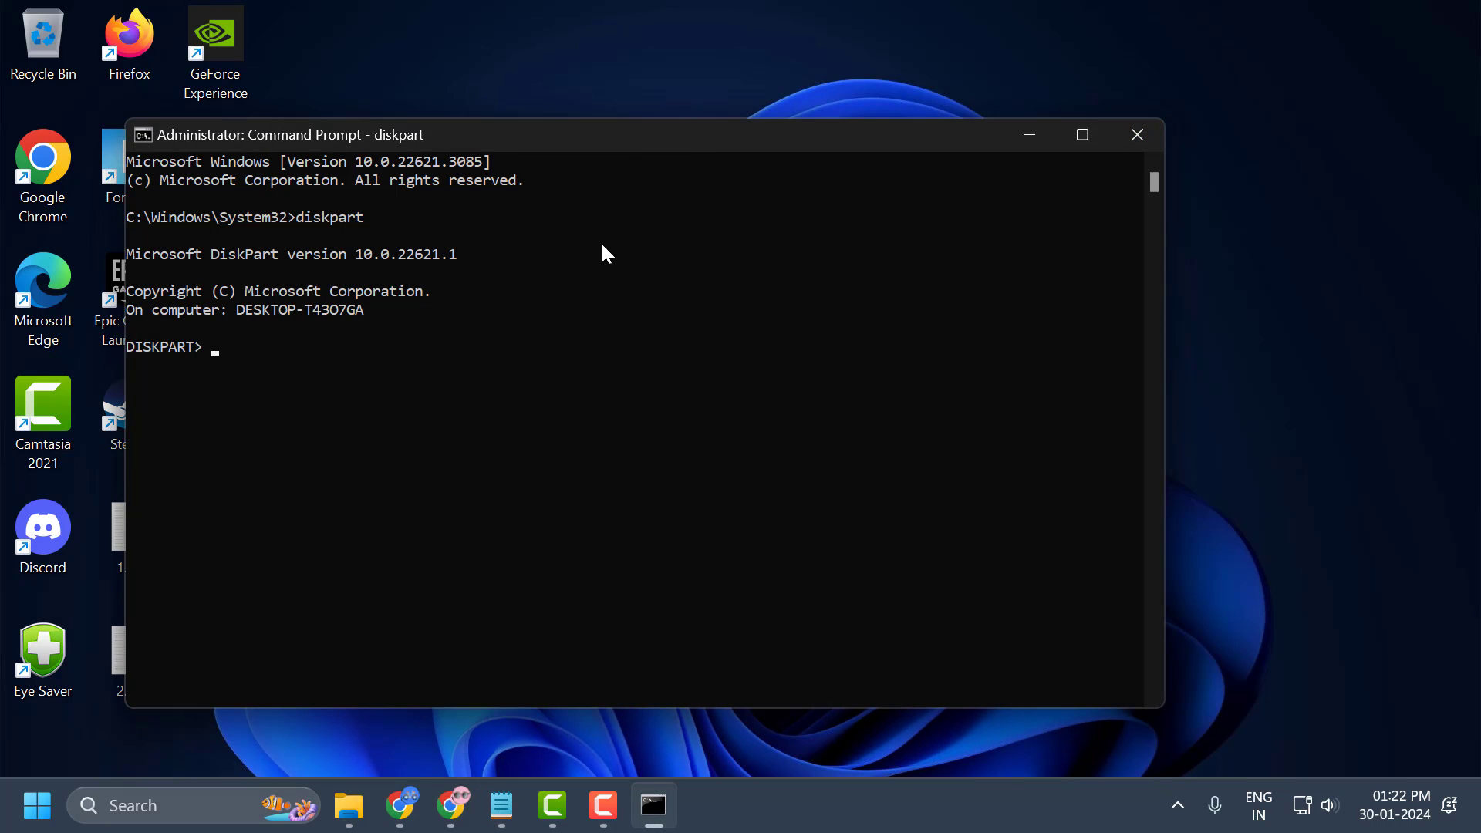
key(ctrl+v)
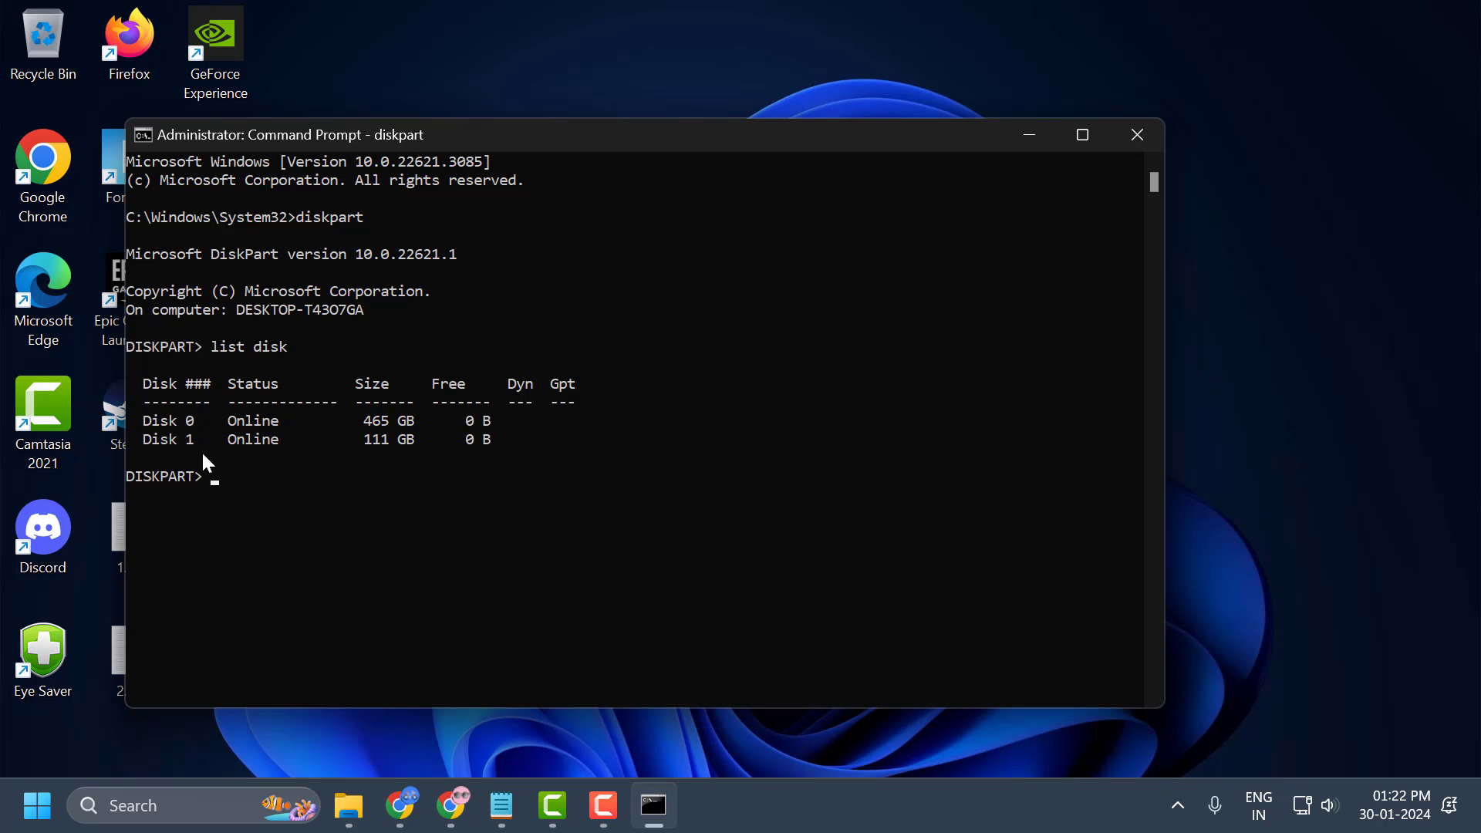
Step: Check the disk number in the notes against the DiskPart disk list, and run select disk 1
click(501, 806)
click(417, 331)
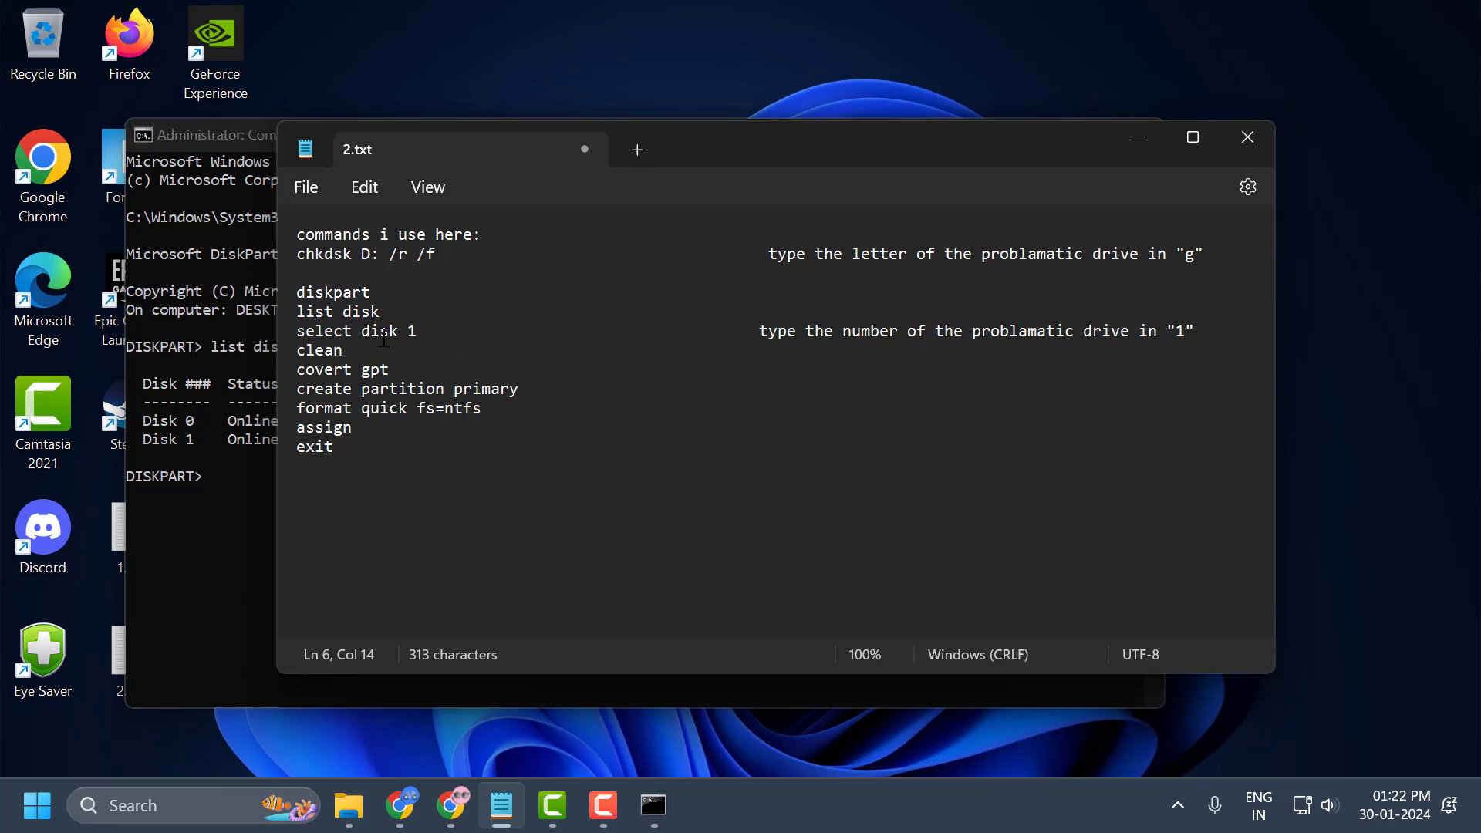
click(410, 331)
drag(409, 331, 419, 331)
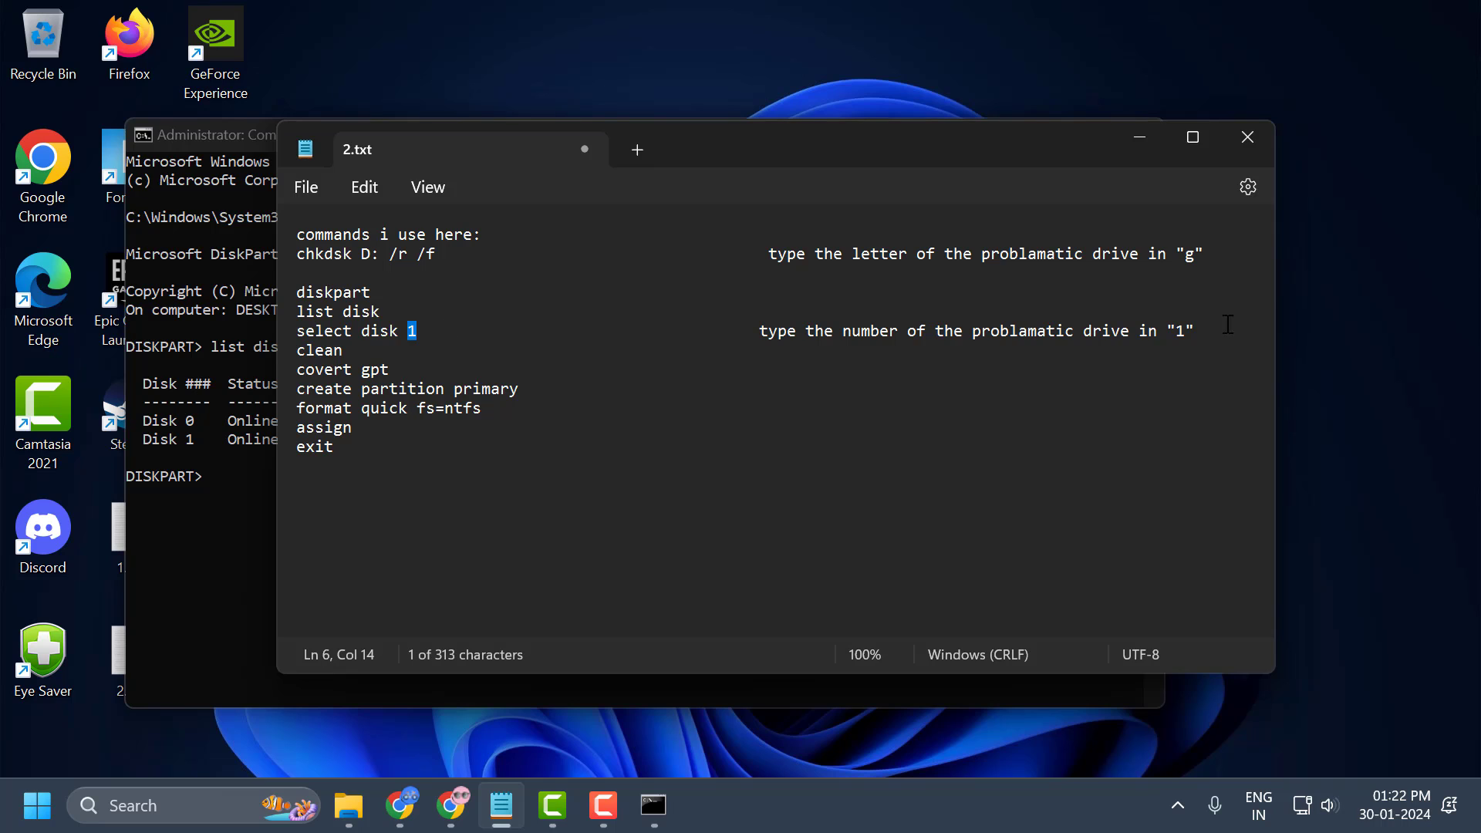
click(438, 330)
click(1139, 137)
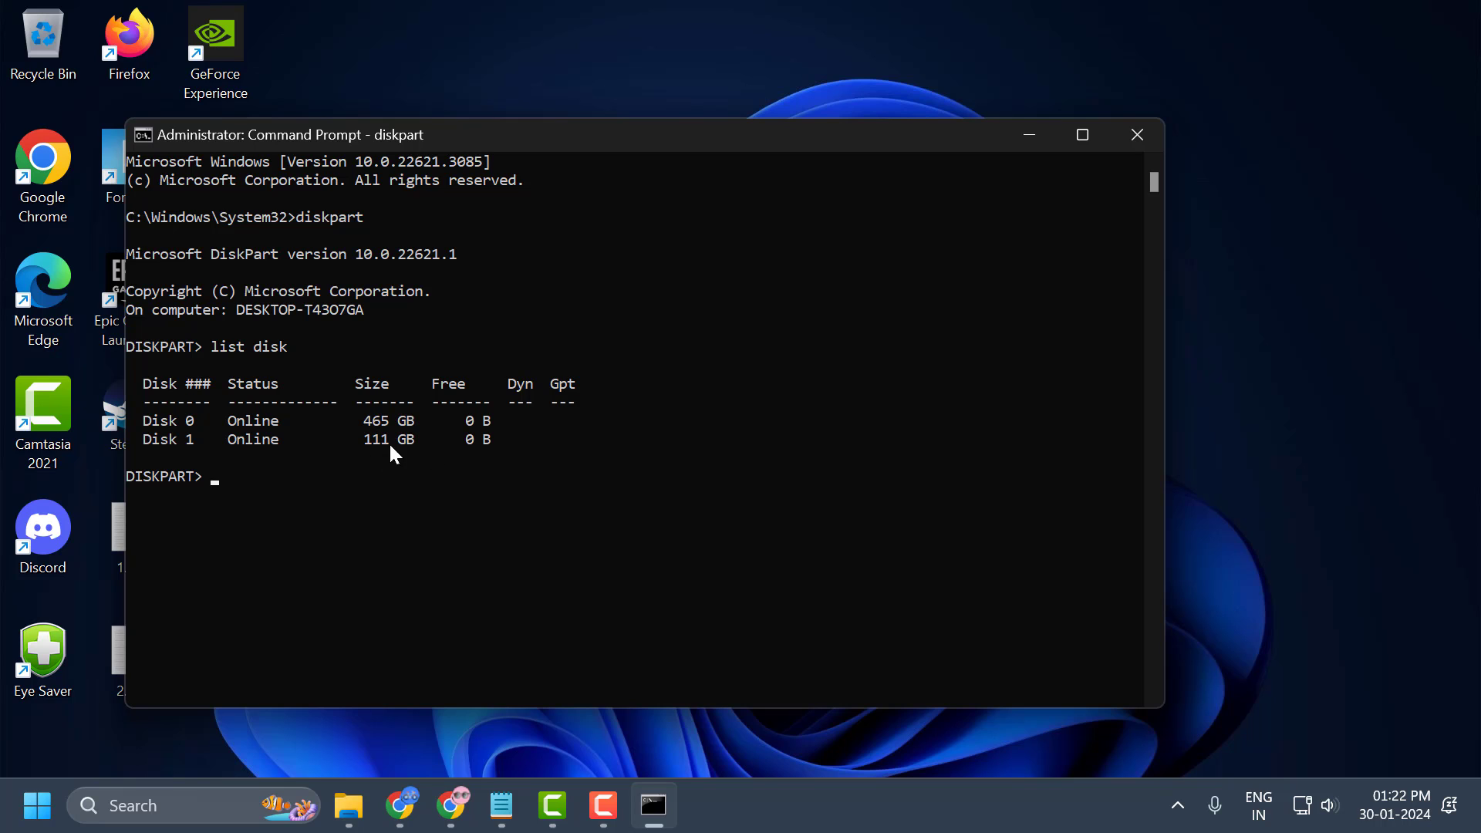
click(502, 806)
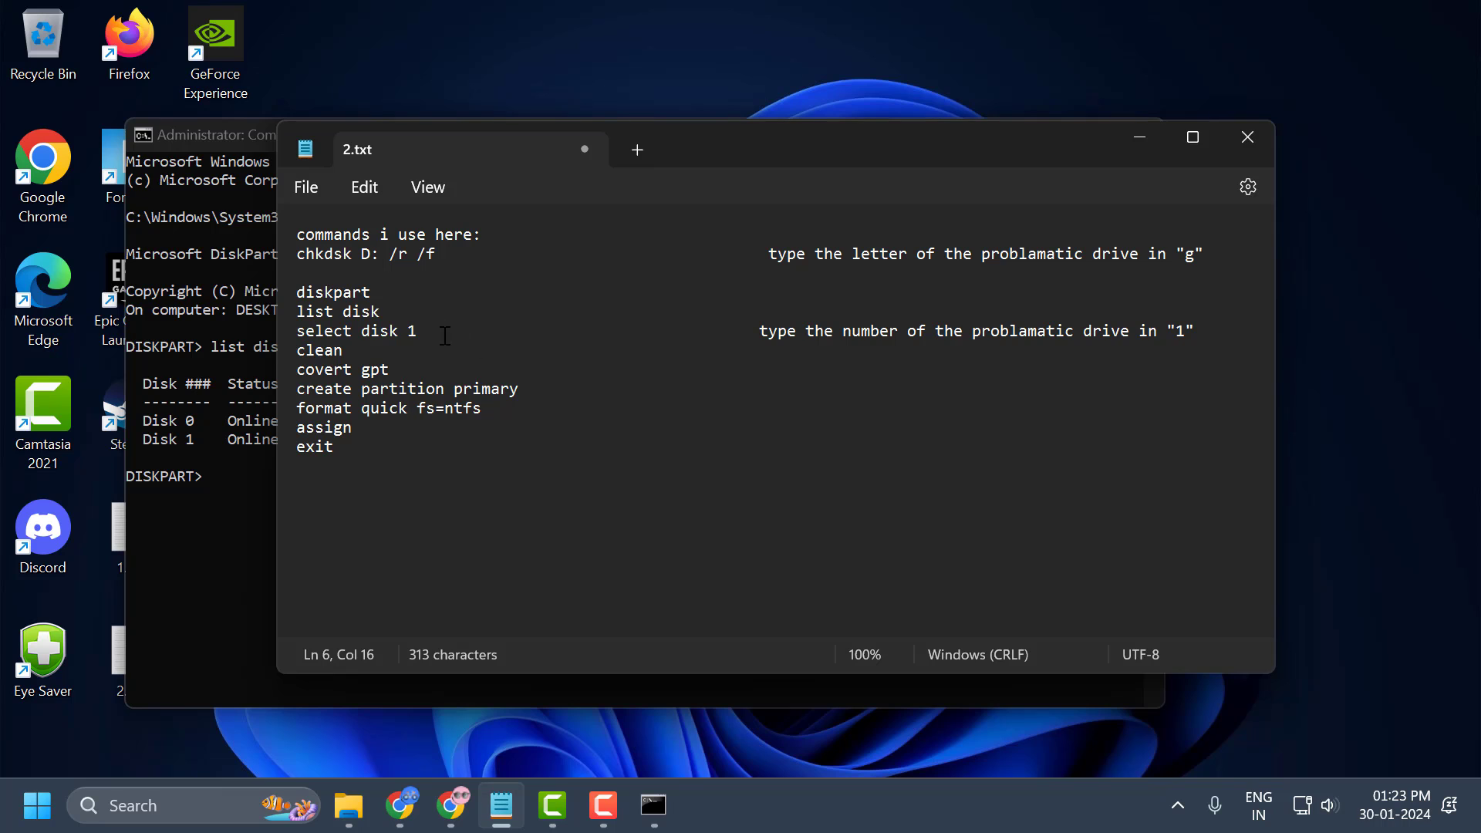
drag(436, 331, 298, 325)
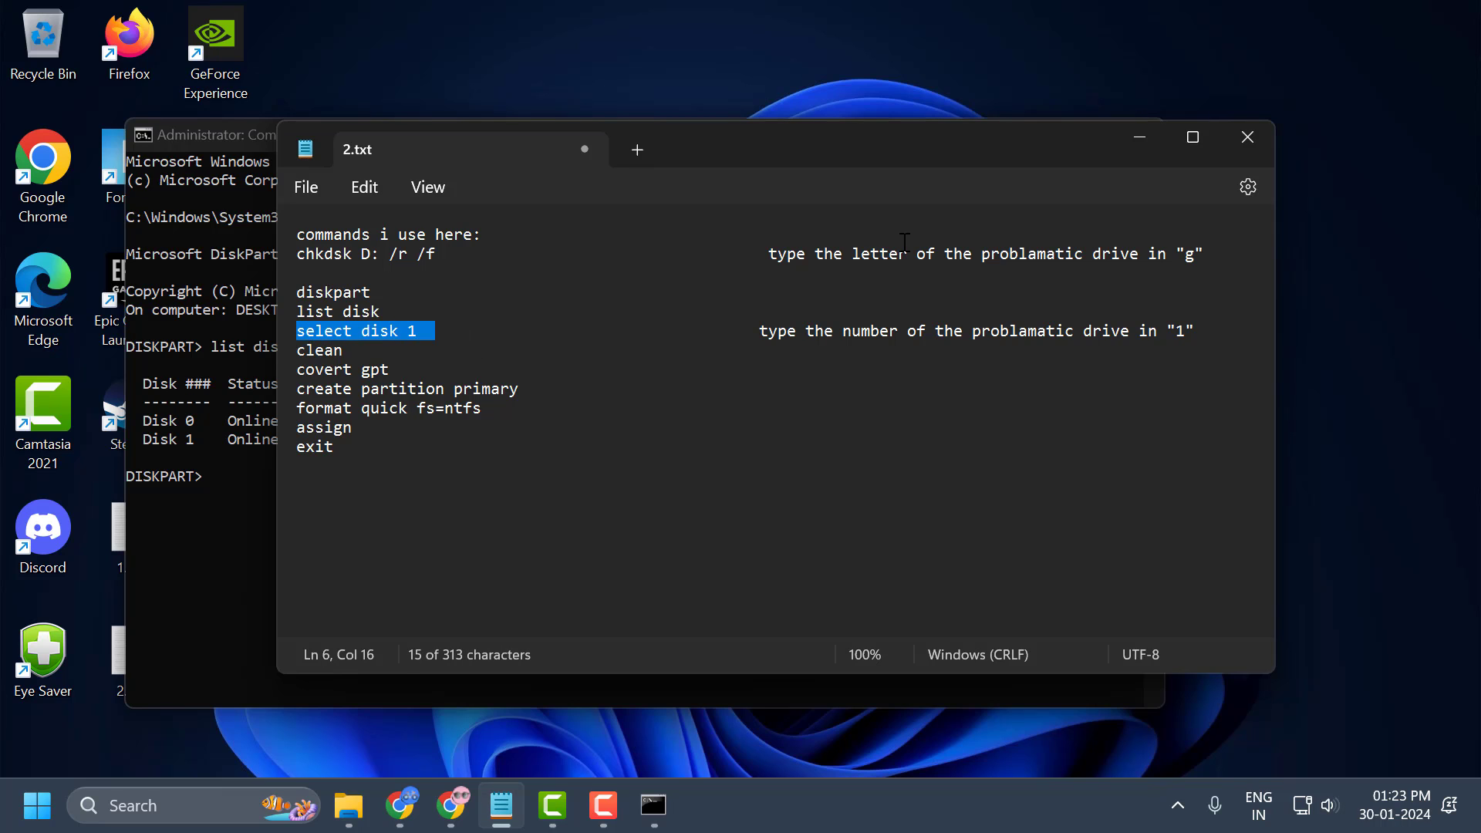
click(1138, 147)
text(select disk 1)
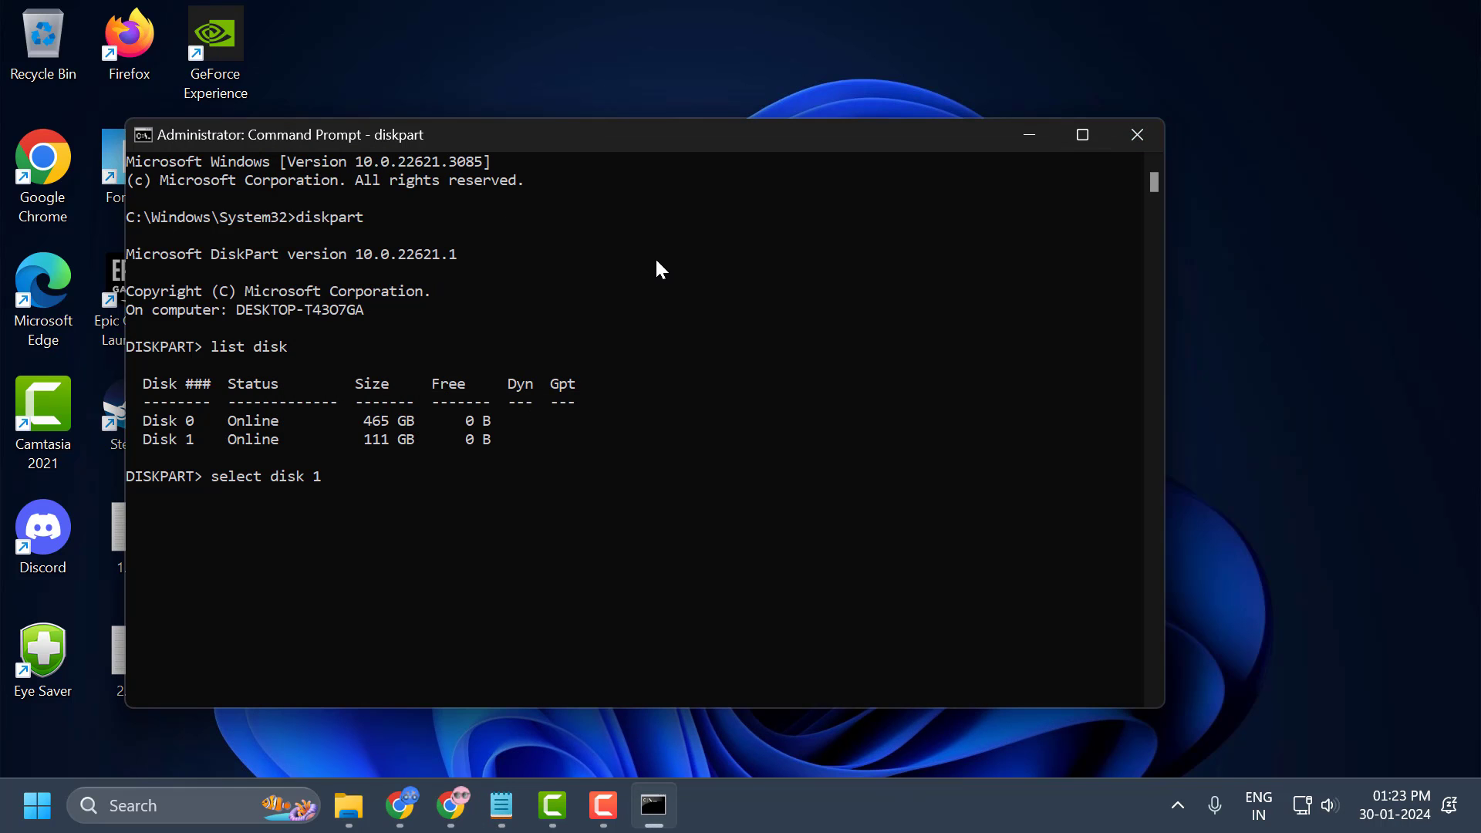
key(Return)
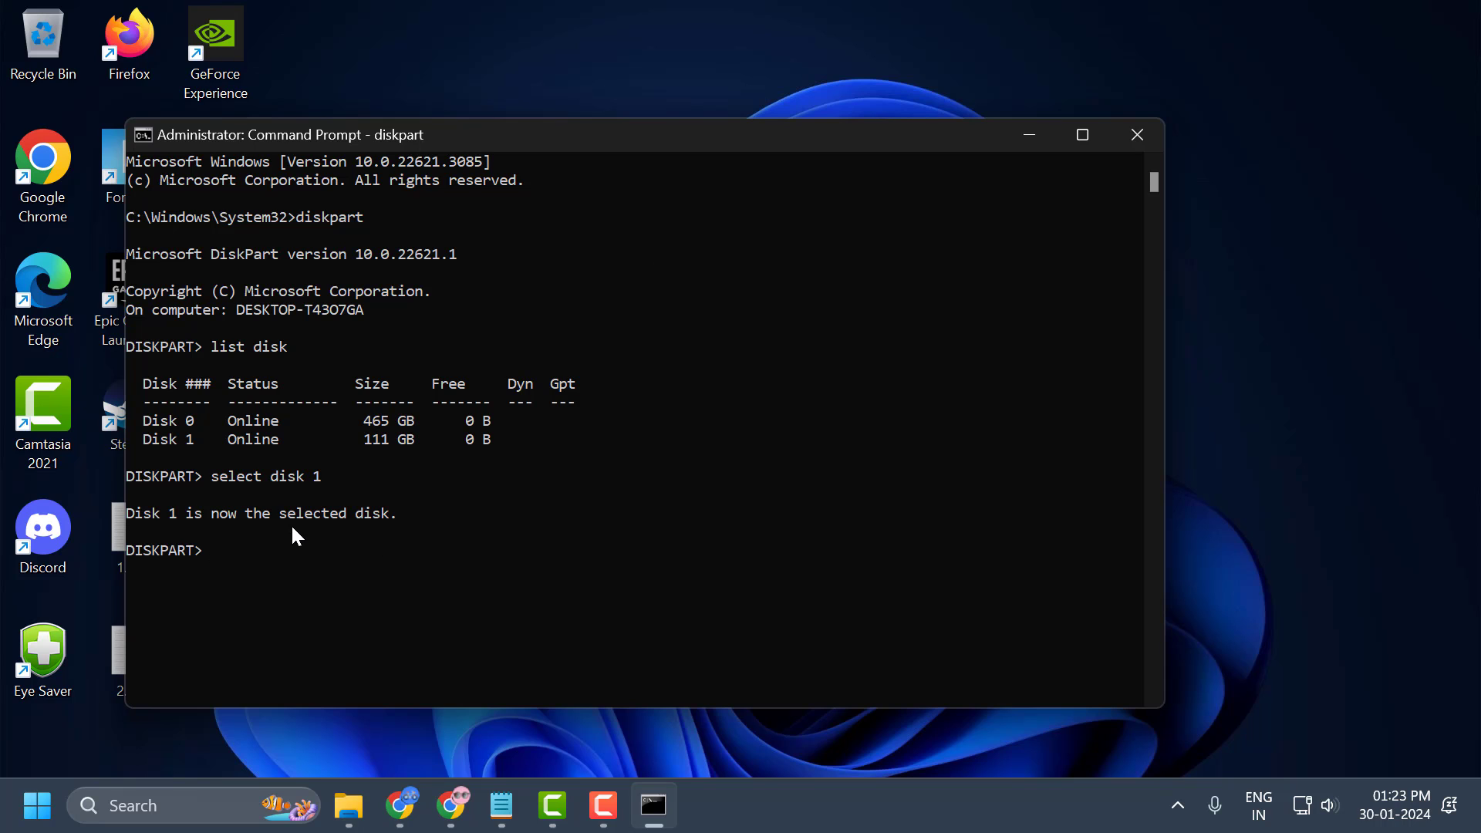
Step: Copy the clean command from 2.txt and run it in DiskPart to wipe the selected disk
click(500, 802)
triple_click(367, 355)
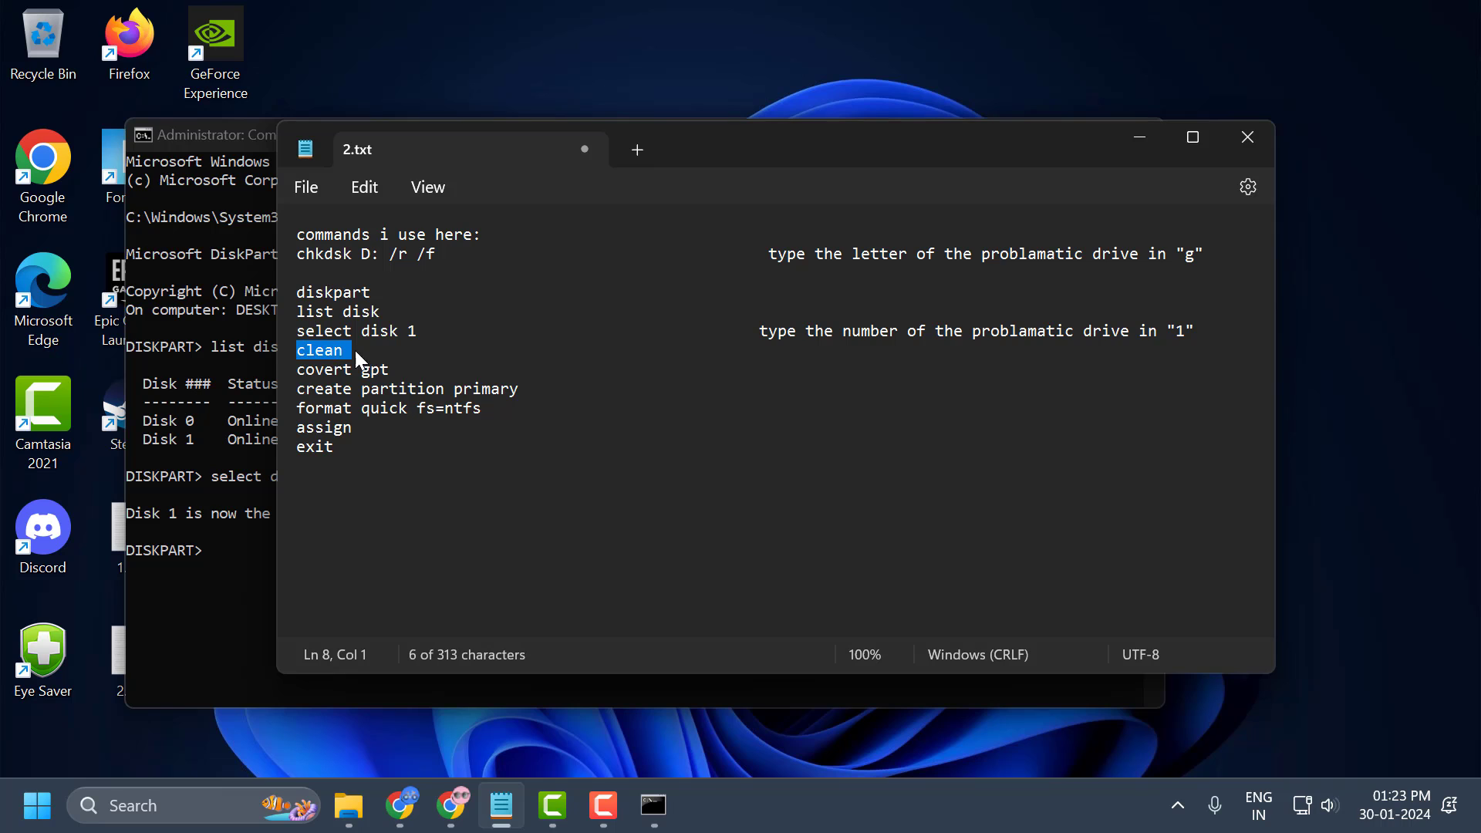
right_click(339, 350)
click(411, 127)
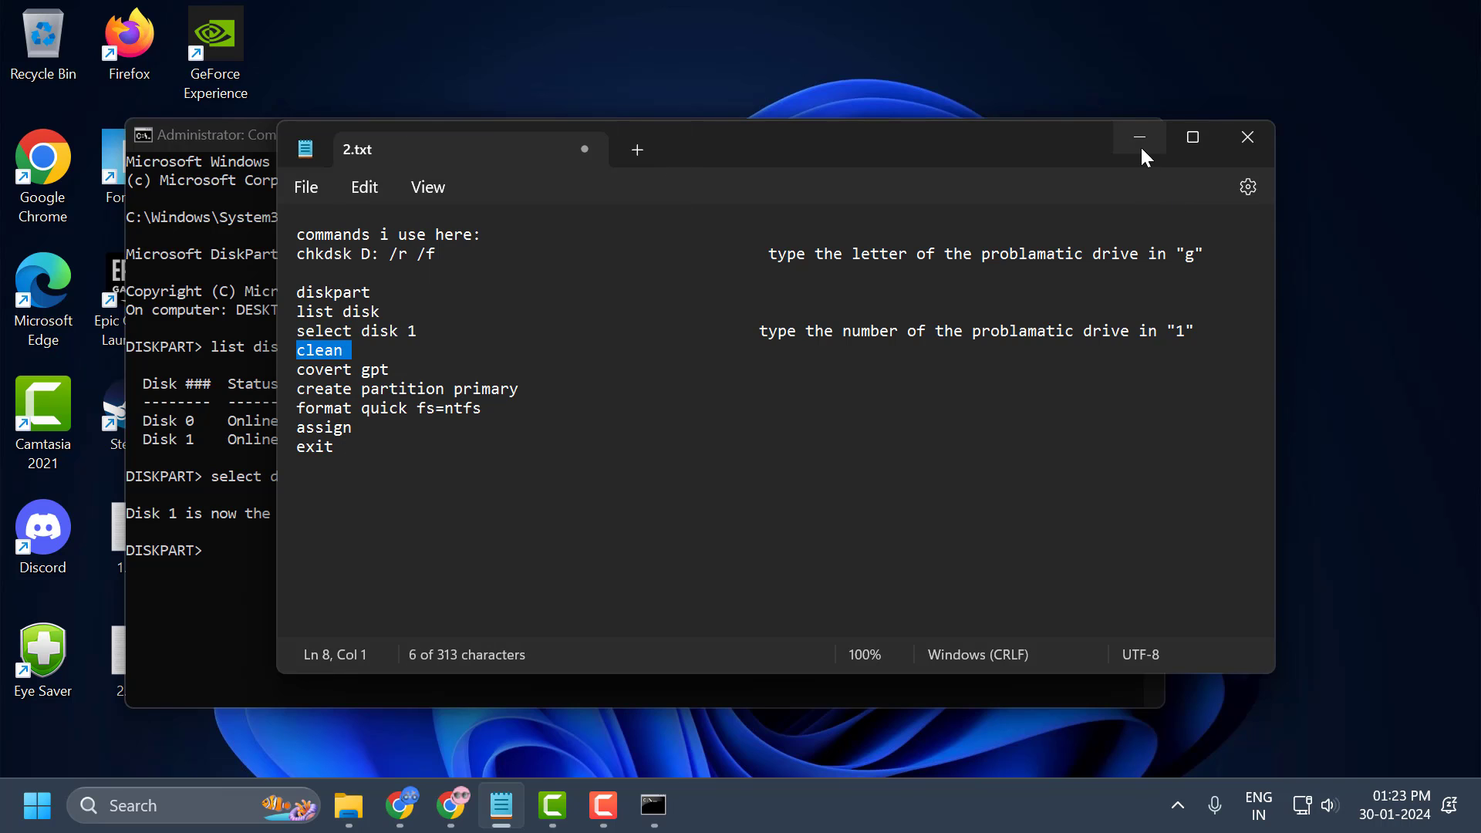
click(1139, 136)
right_click(657, 402)
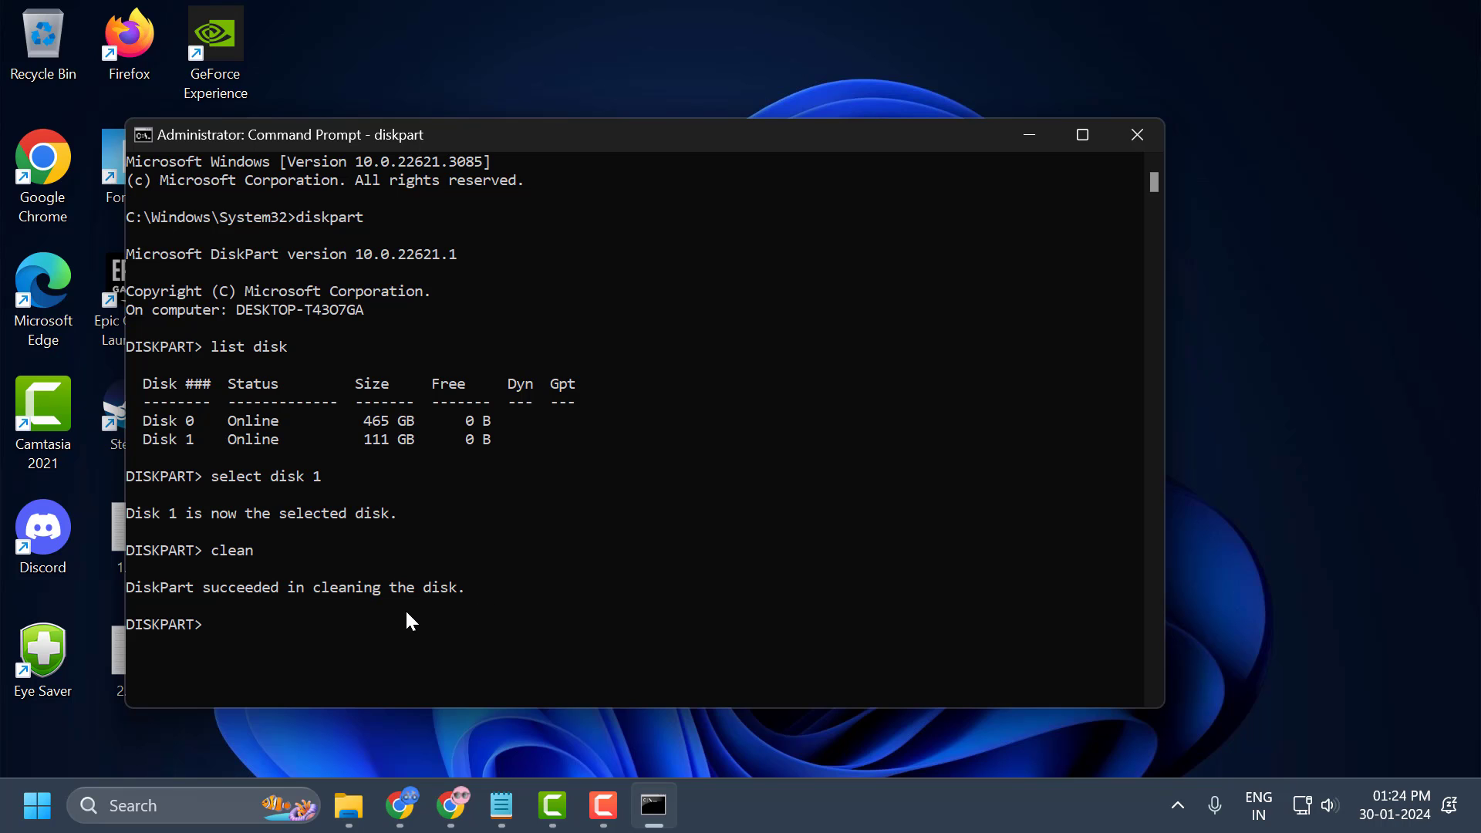
Step: Try to run the covert gpt line from 2.txt in DiskPart
click(501, 806)
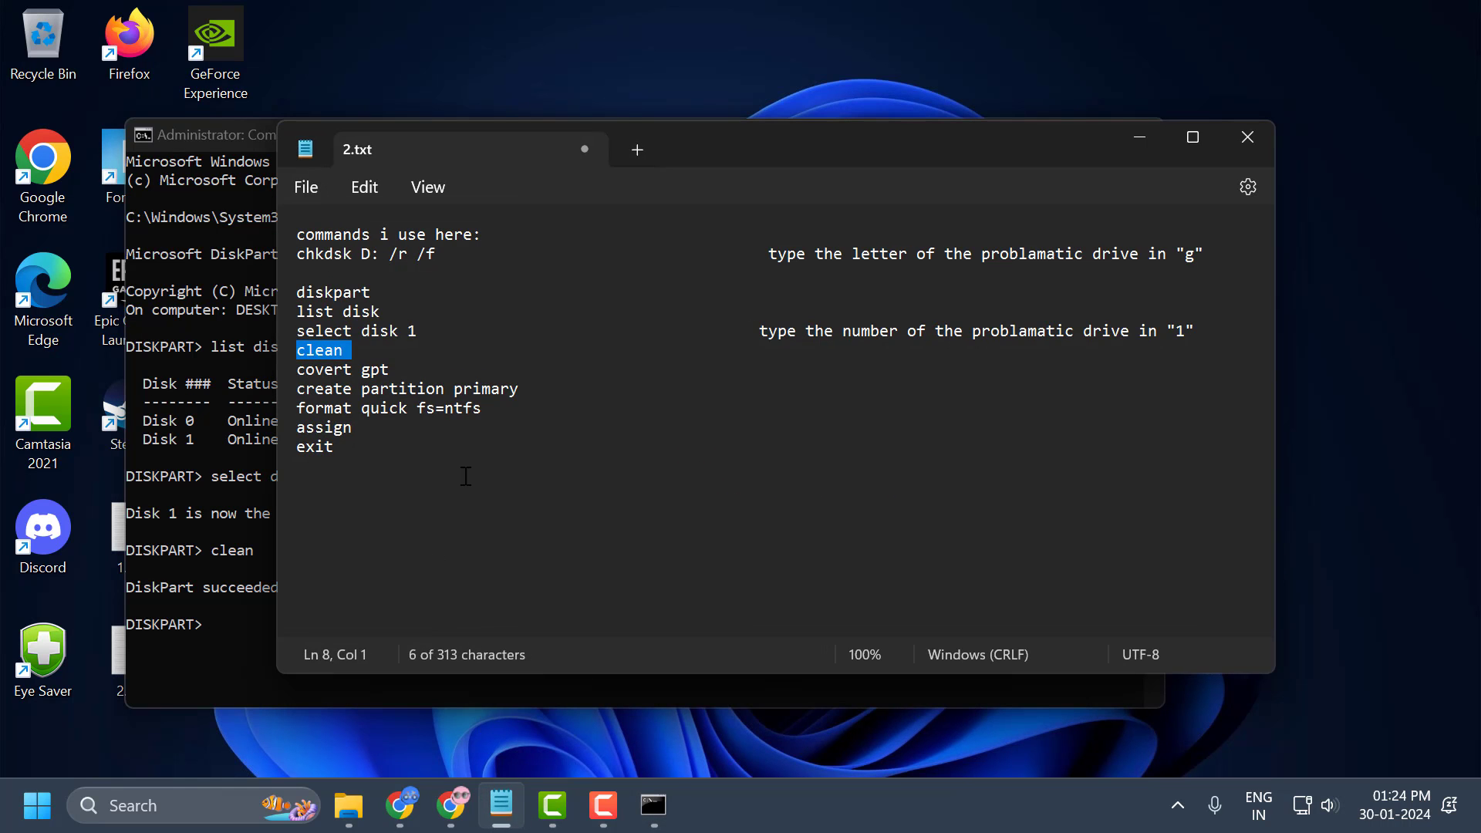
triple_click(382, 371)
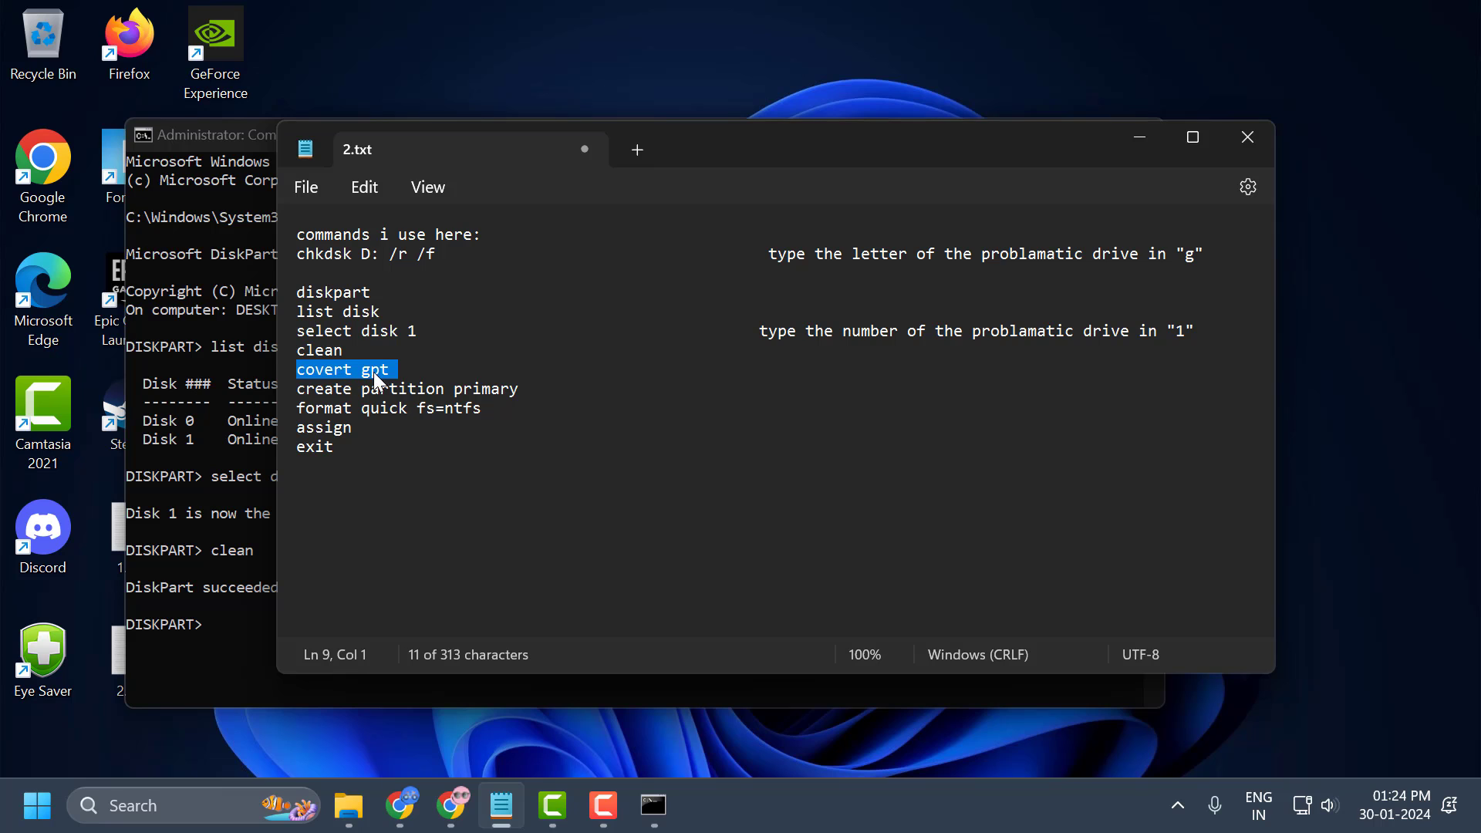
click(1139, 136)
right_click(630, 253)
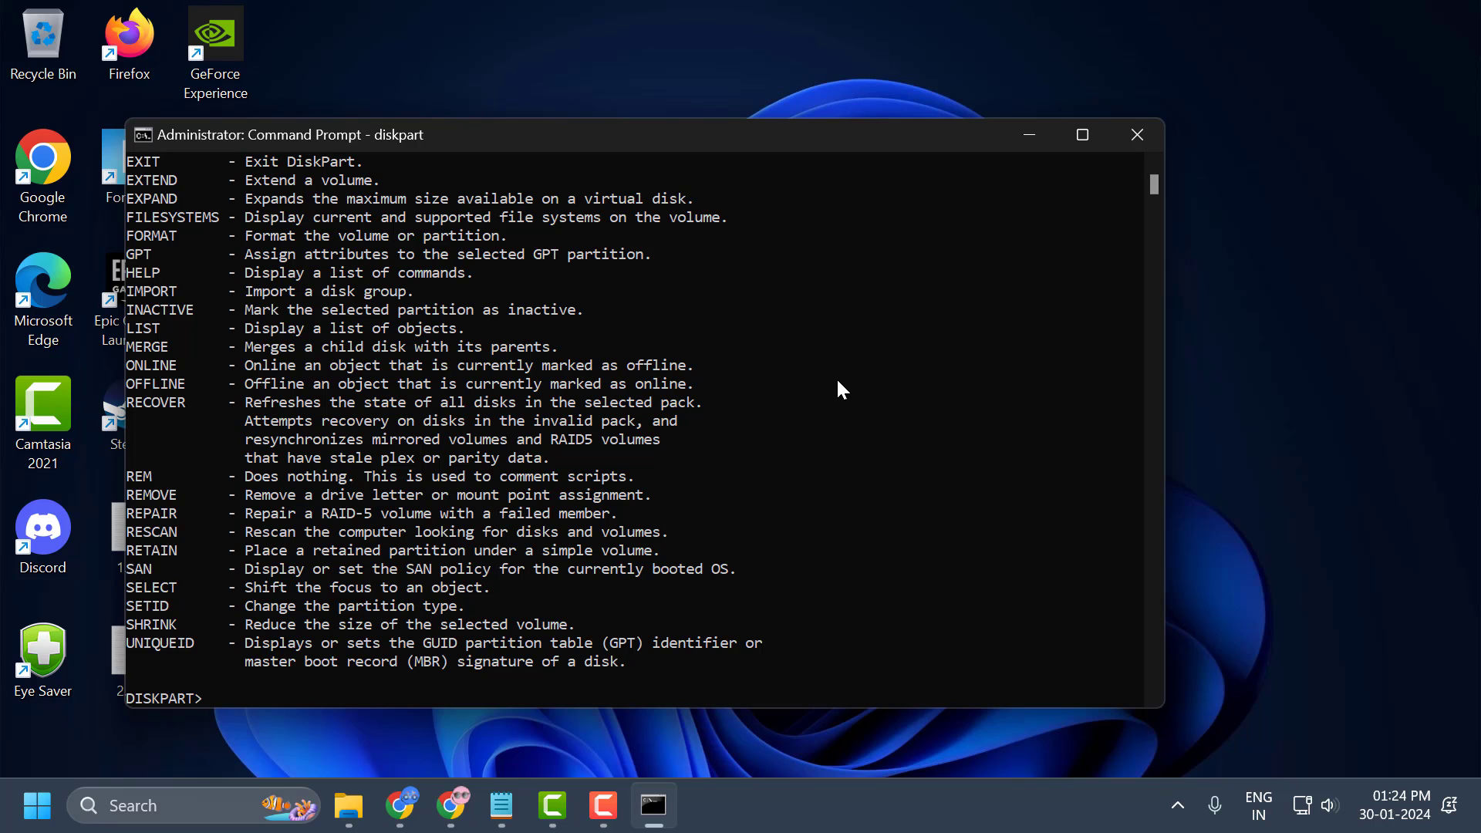
Step: Copy the create partition primary command from 2.txt and run it in DiskPart
key(alt+Tab)
click(432, 393)
triple_click(431, 393)
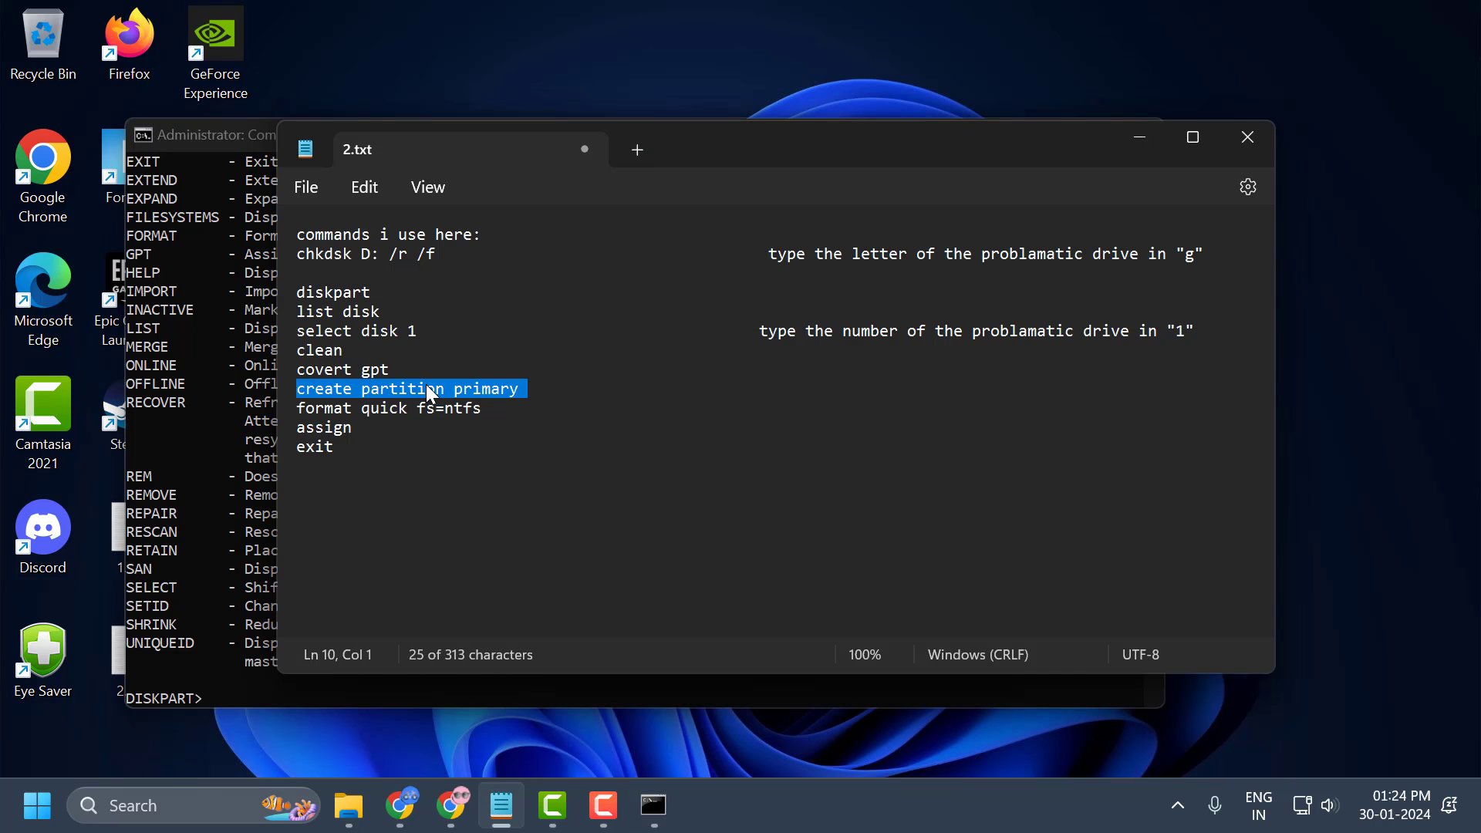
click(1139, 137)
right_click(671, 338)
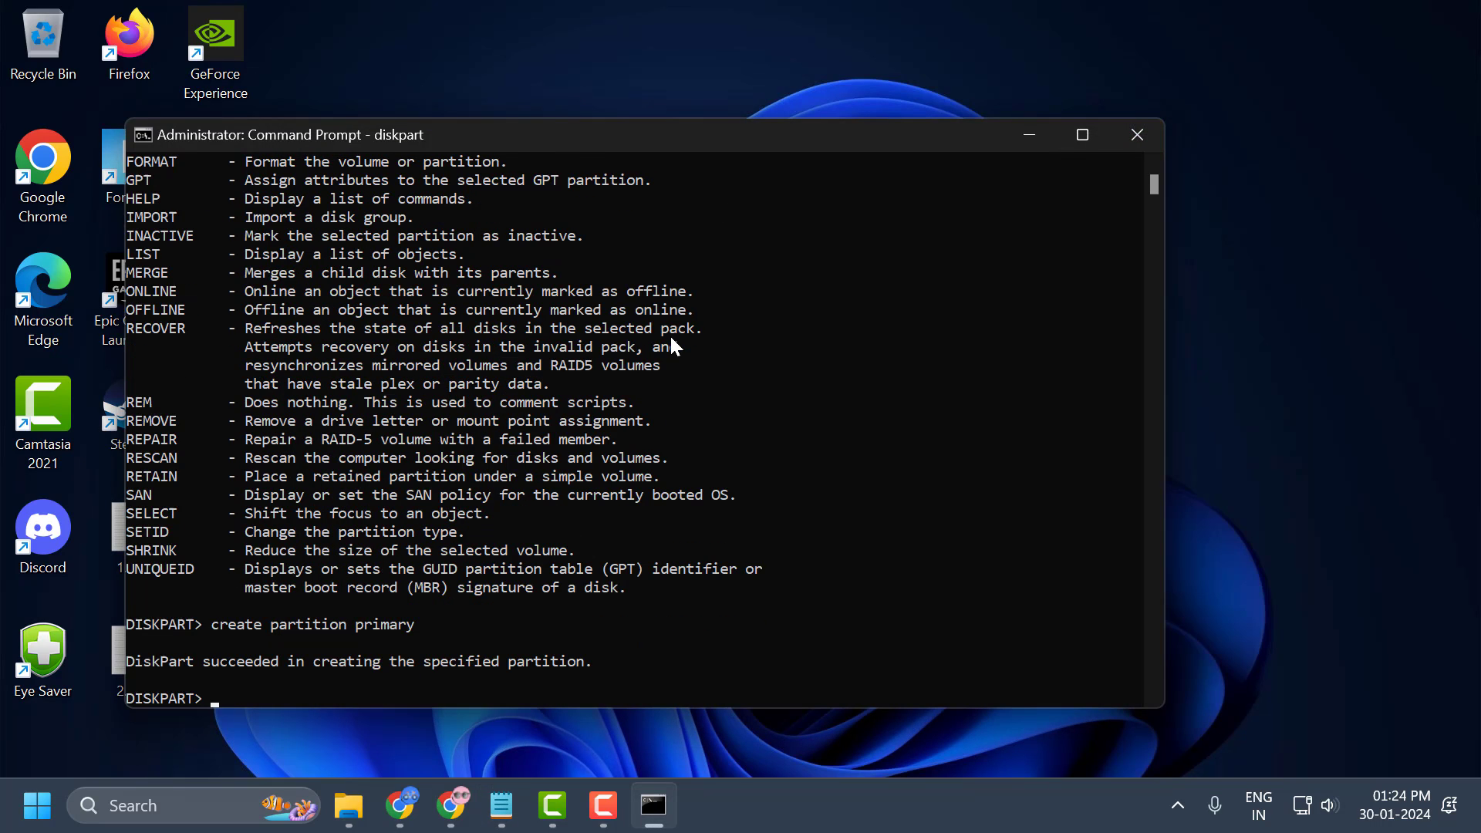
Step: Copy the format quick fs=ntfs command from 2.txt and run it in DiskPart to format the new partition
click(502, 805)
triple_click(491, 406)
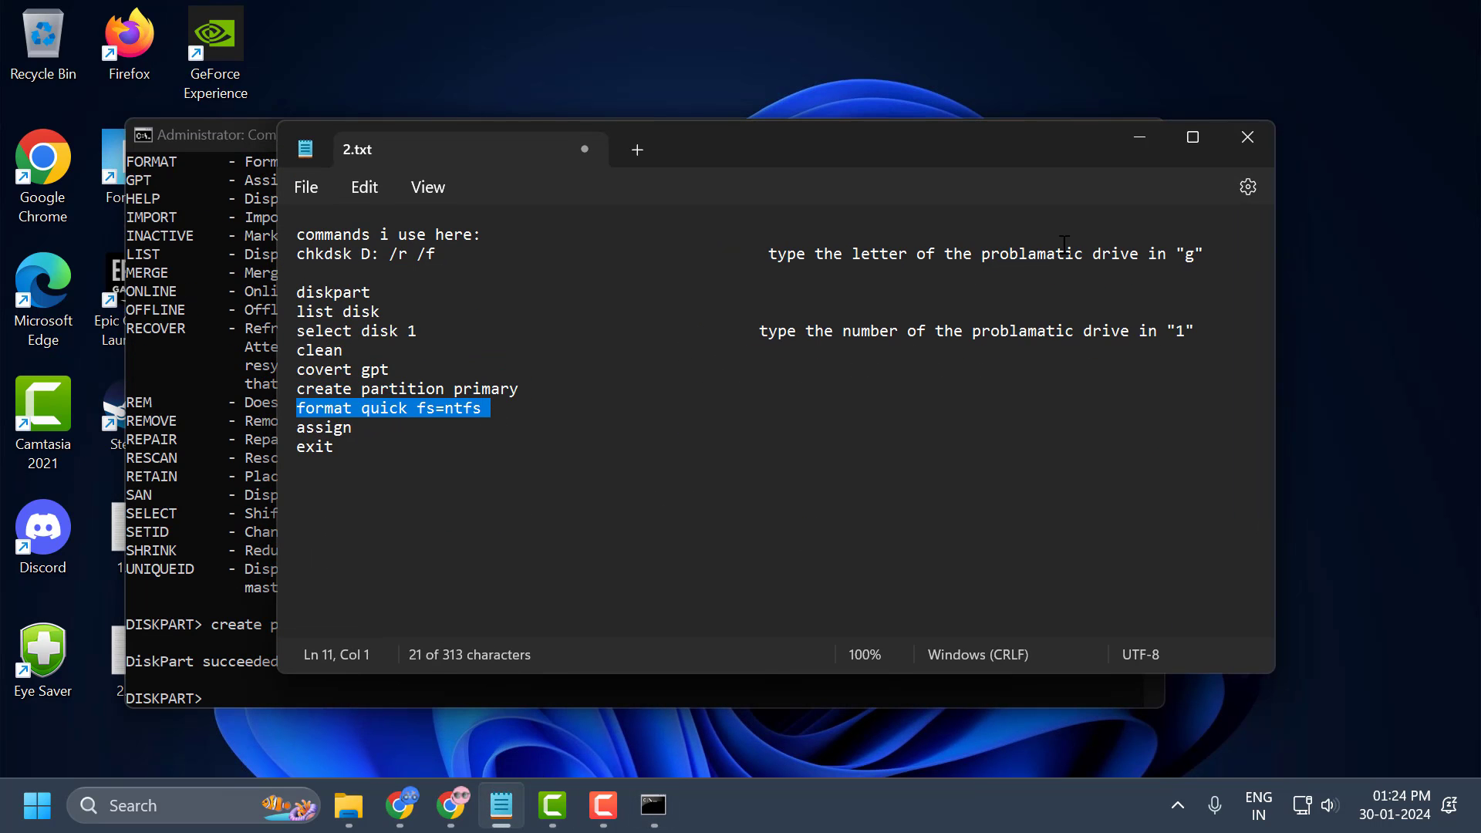
click(1139, 137)
right_click(563, 618)
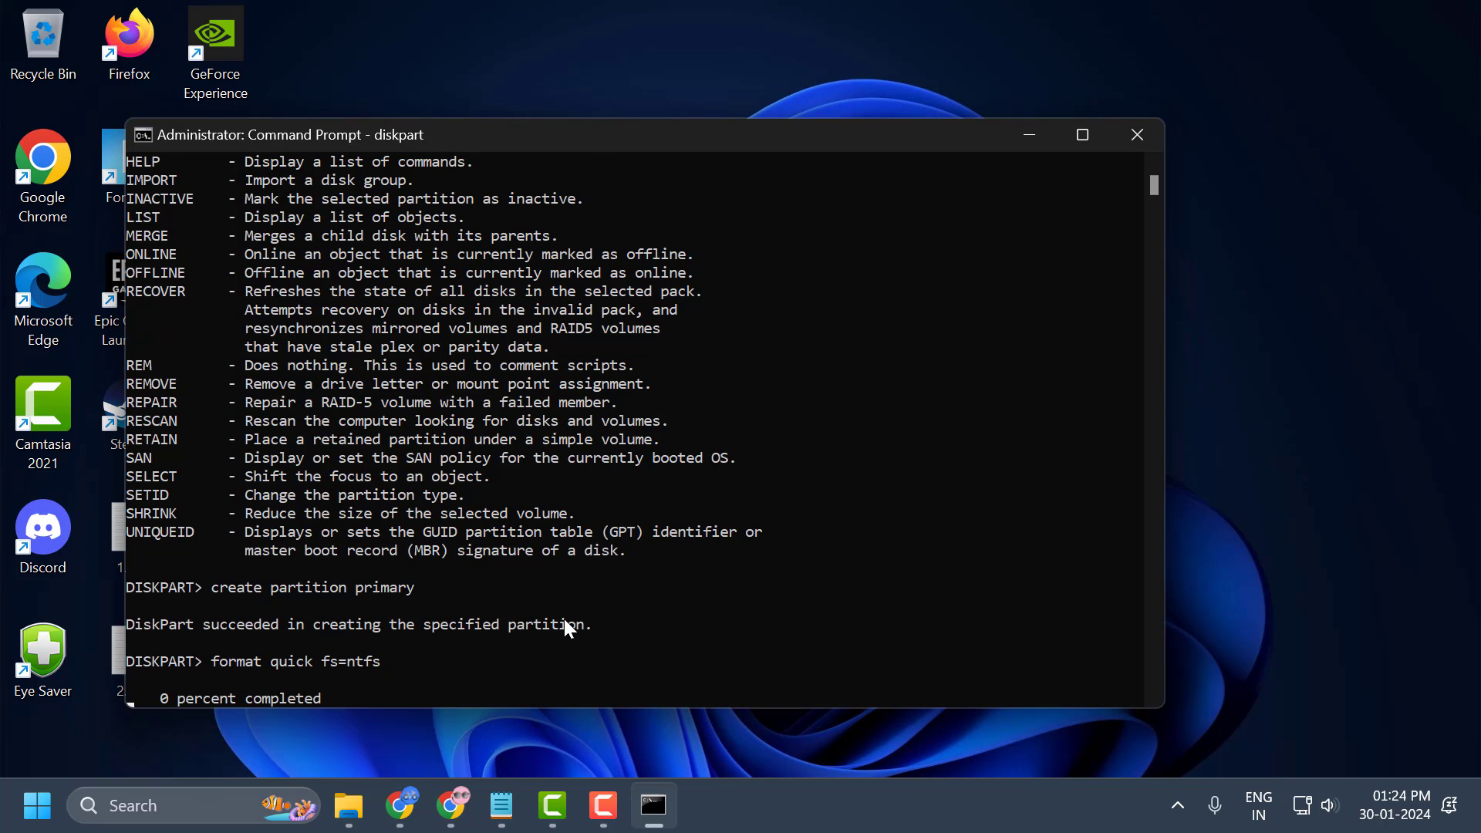
scroll(516, 539, down, 2)
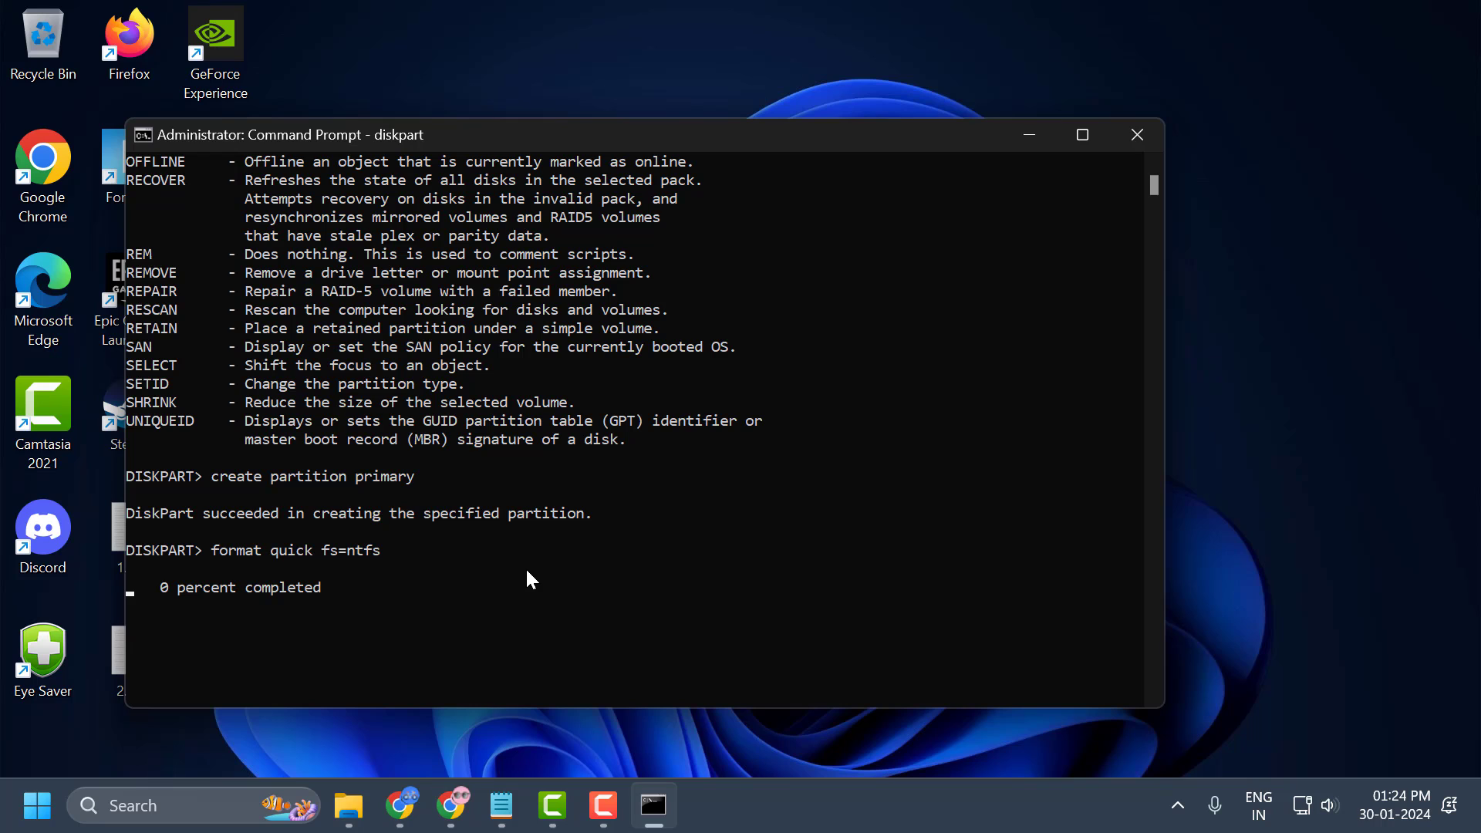
Step: Copy the assign command from 2.txt and run it in DiskPart to give the volume a drive letter
click(502, 806)
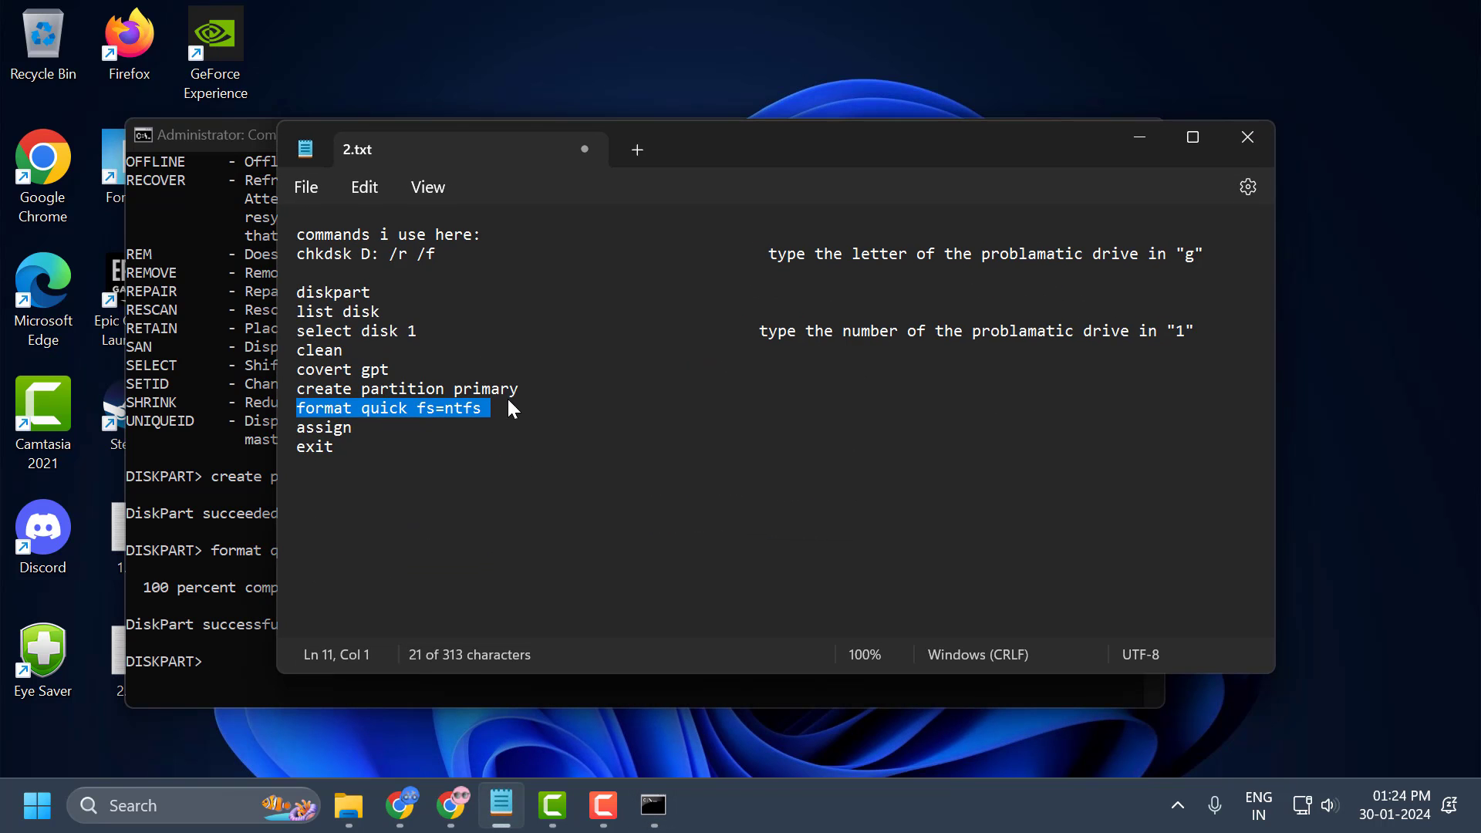
click(414, 433)
key(shift+Right)
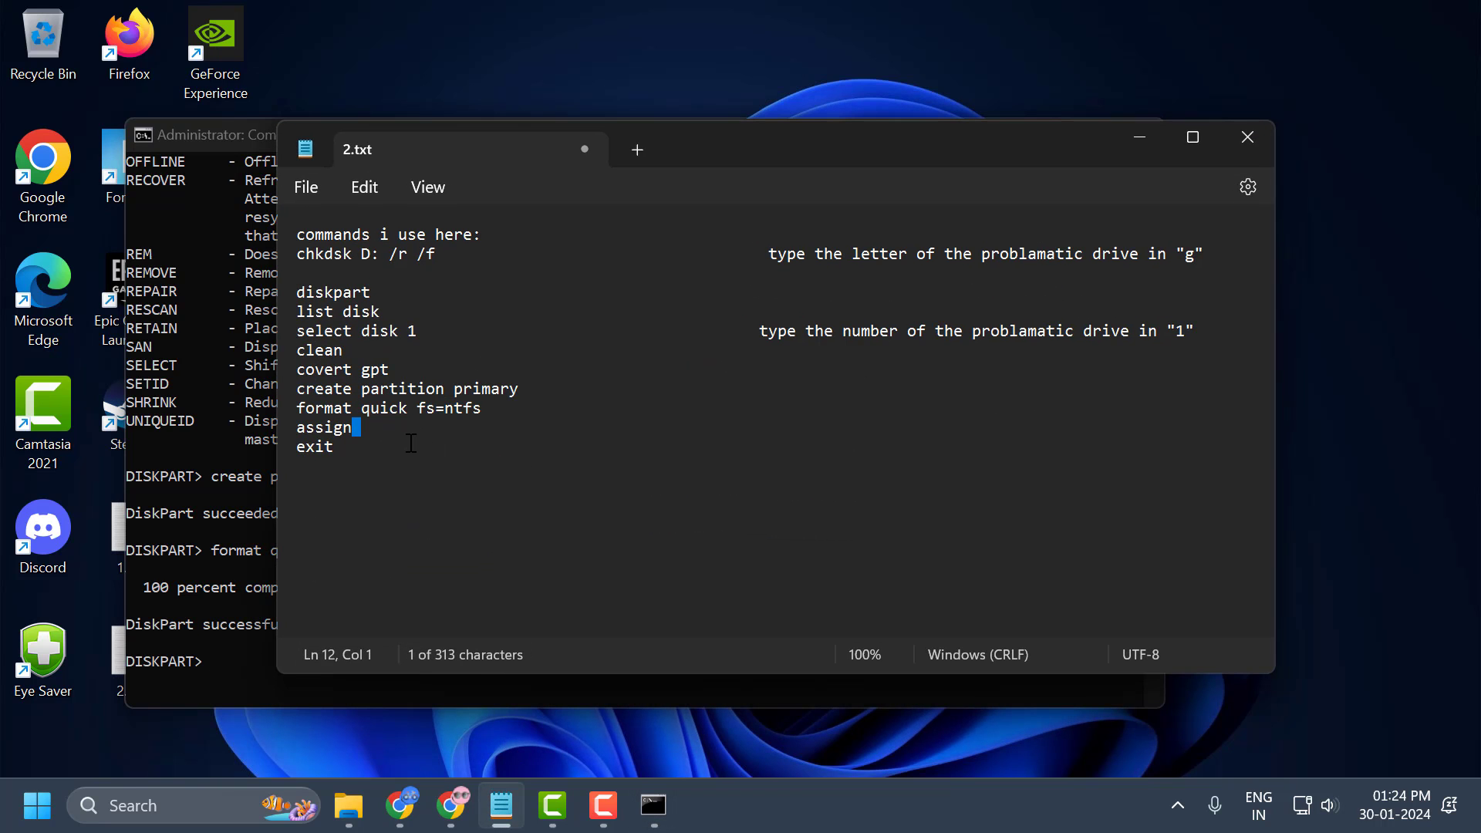
triple_click(405, 434)
click(1139, 136)
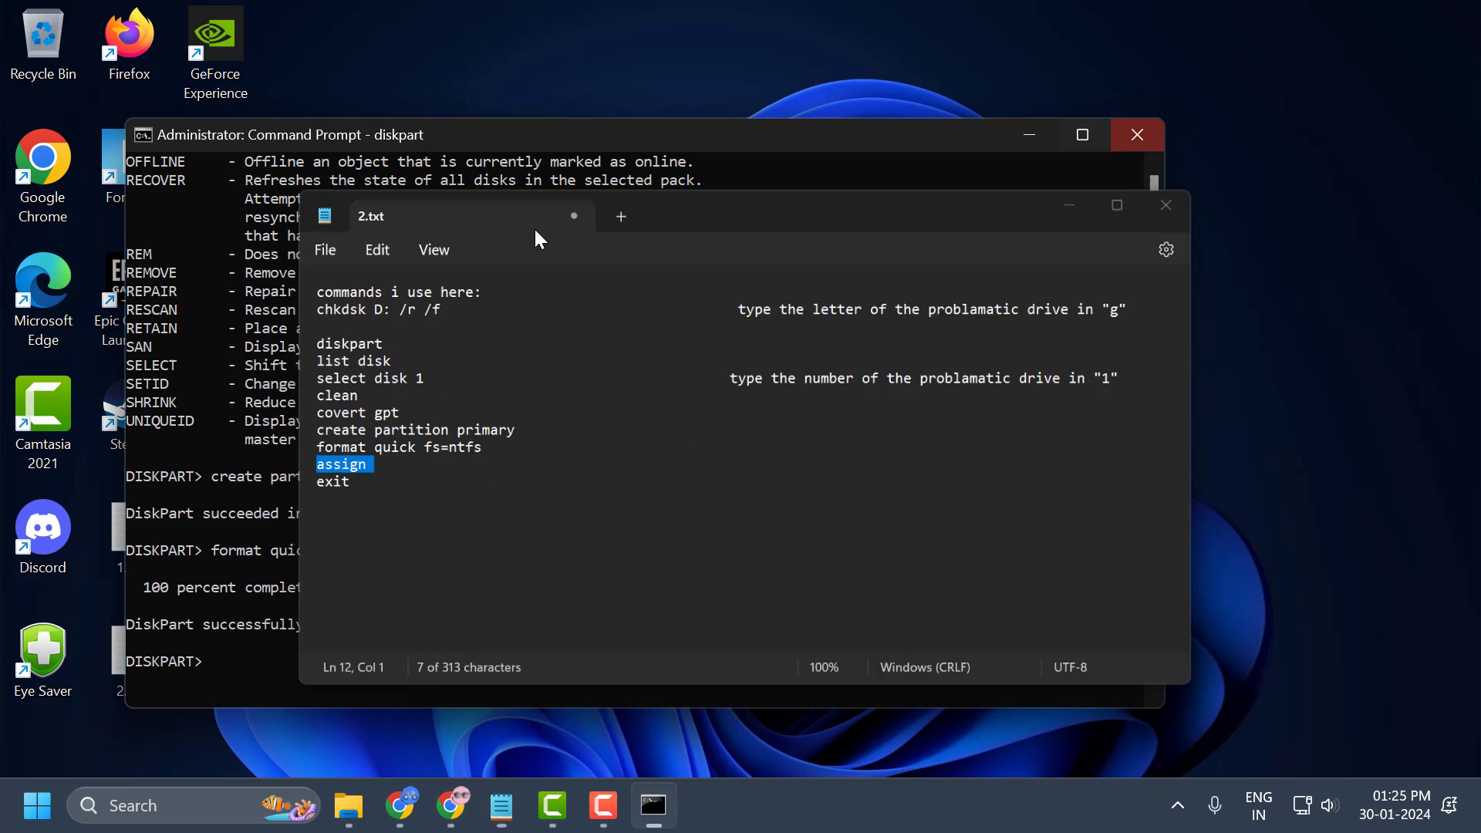
right_click(630, 279)
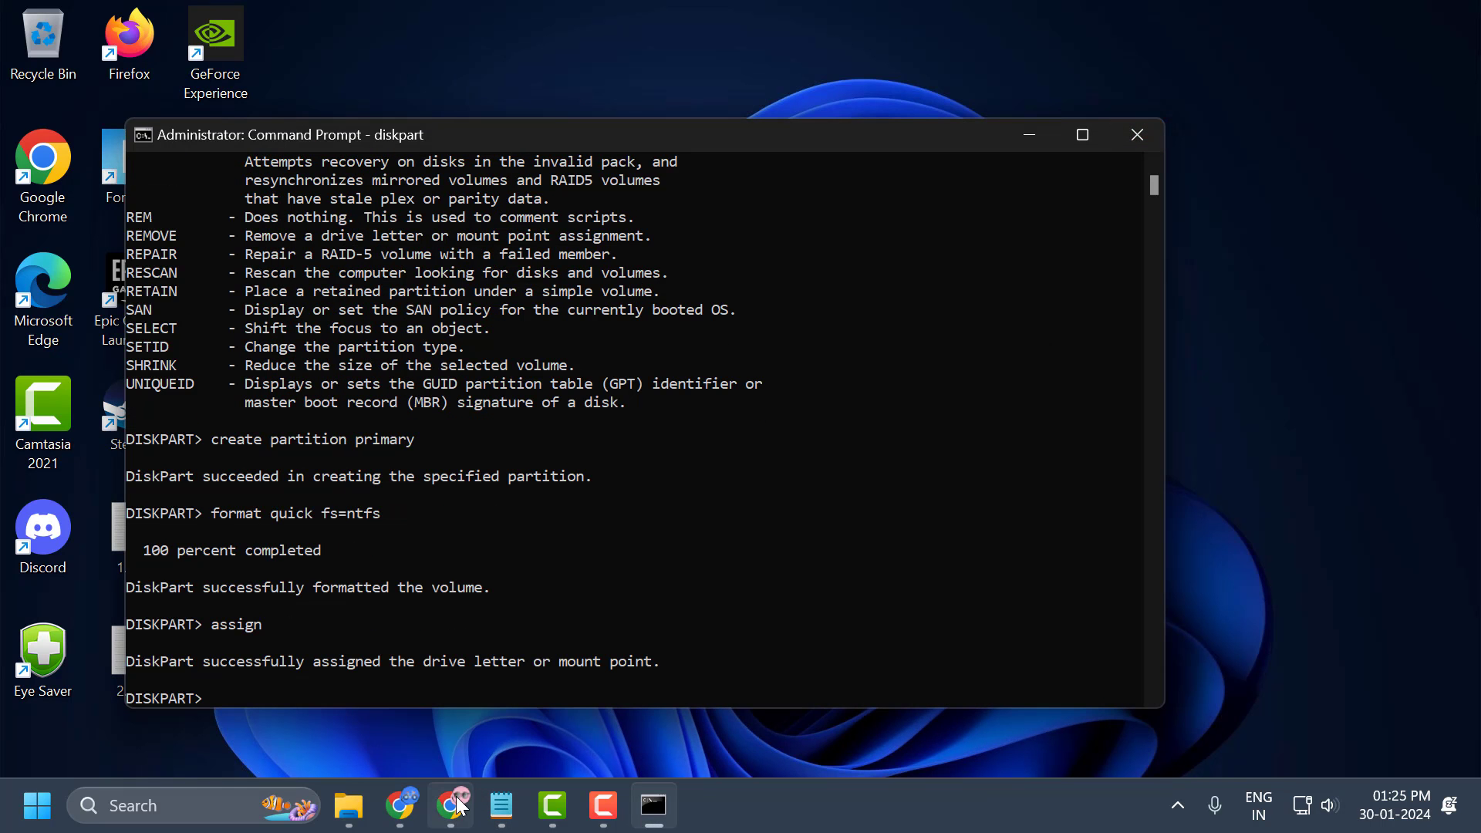
Step: Leave DiskPart with the exit command copied from 2.txt, and close the Command Prompt
click(501, 806)
click(384, 452)
double_click(384, 451)
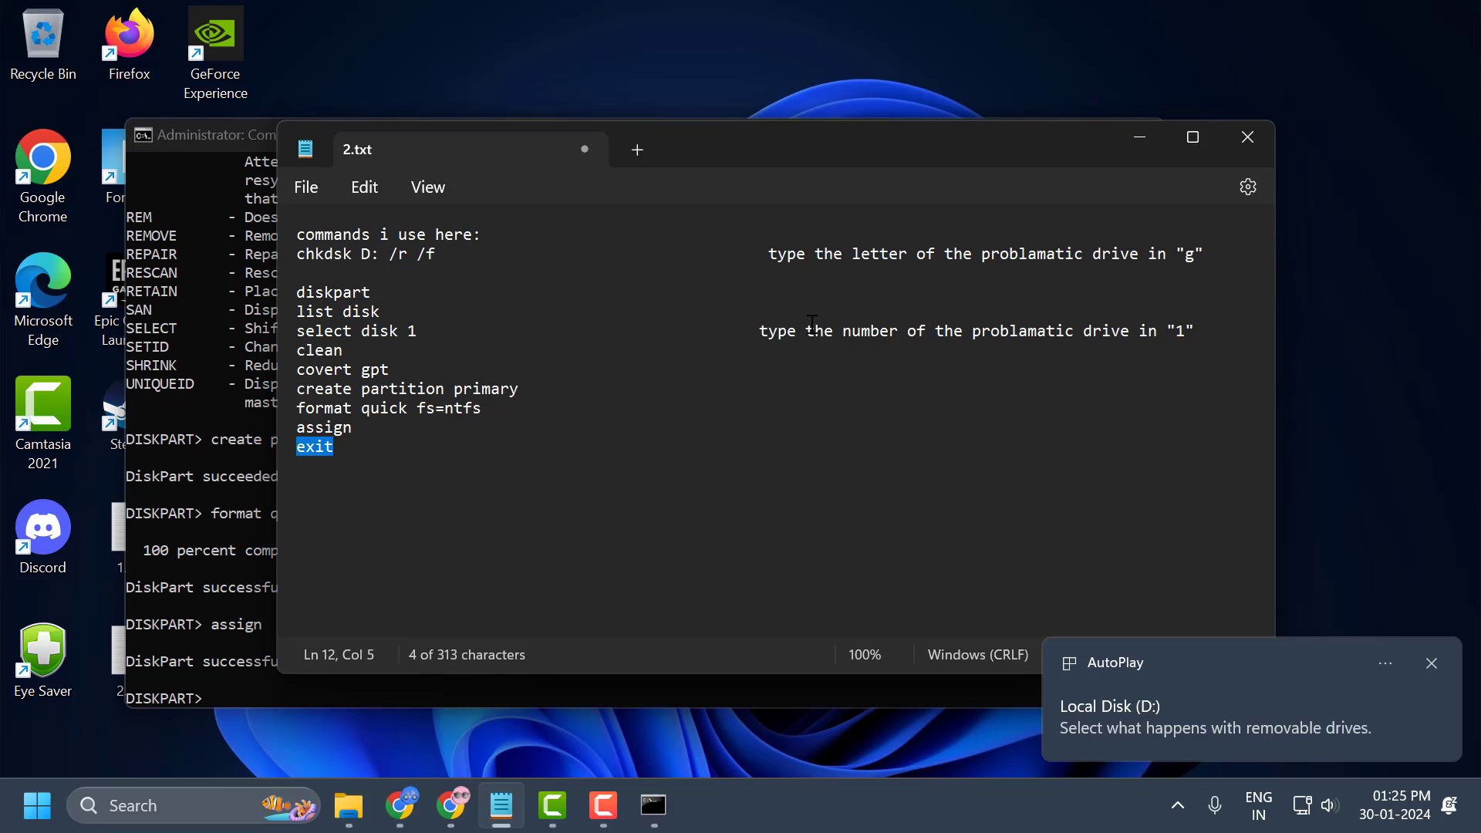
click(1140, 136)
right_click(735, 381)
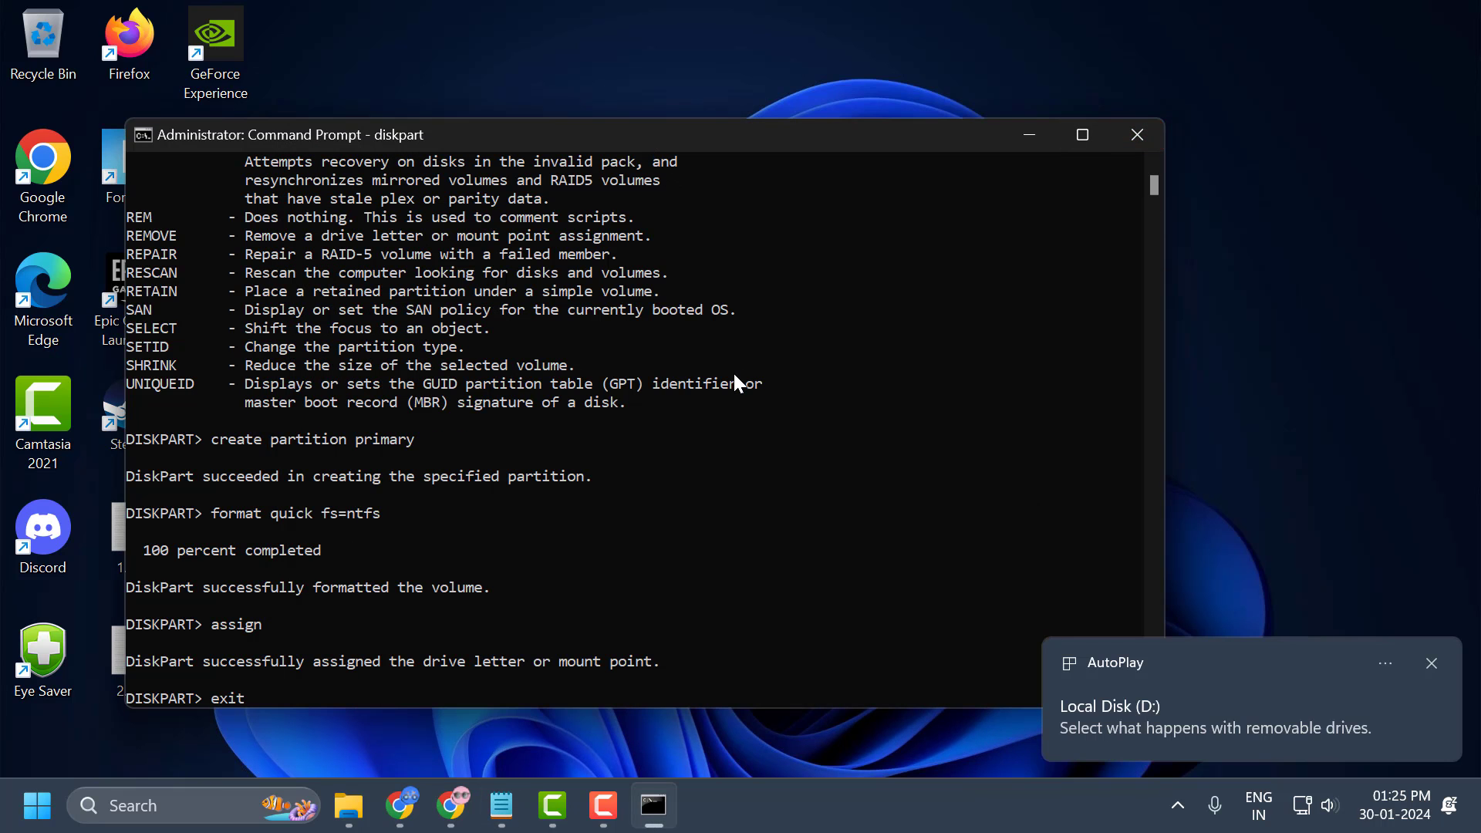
key(Return)
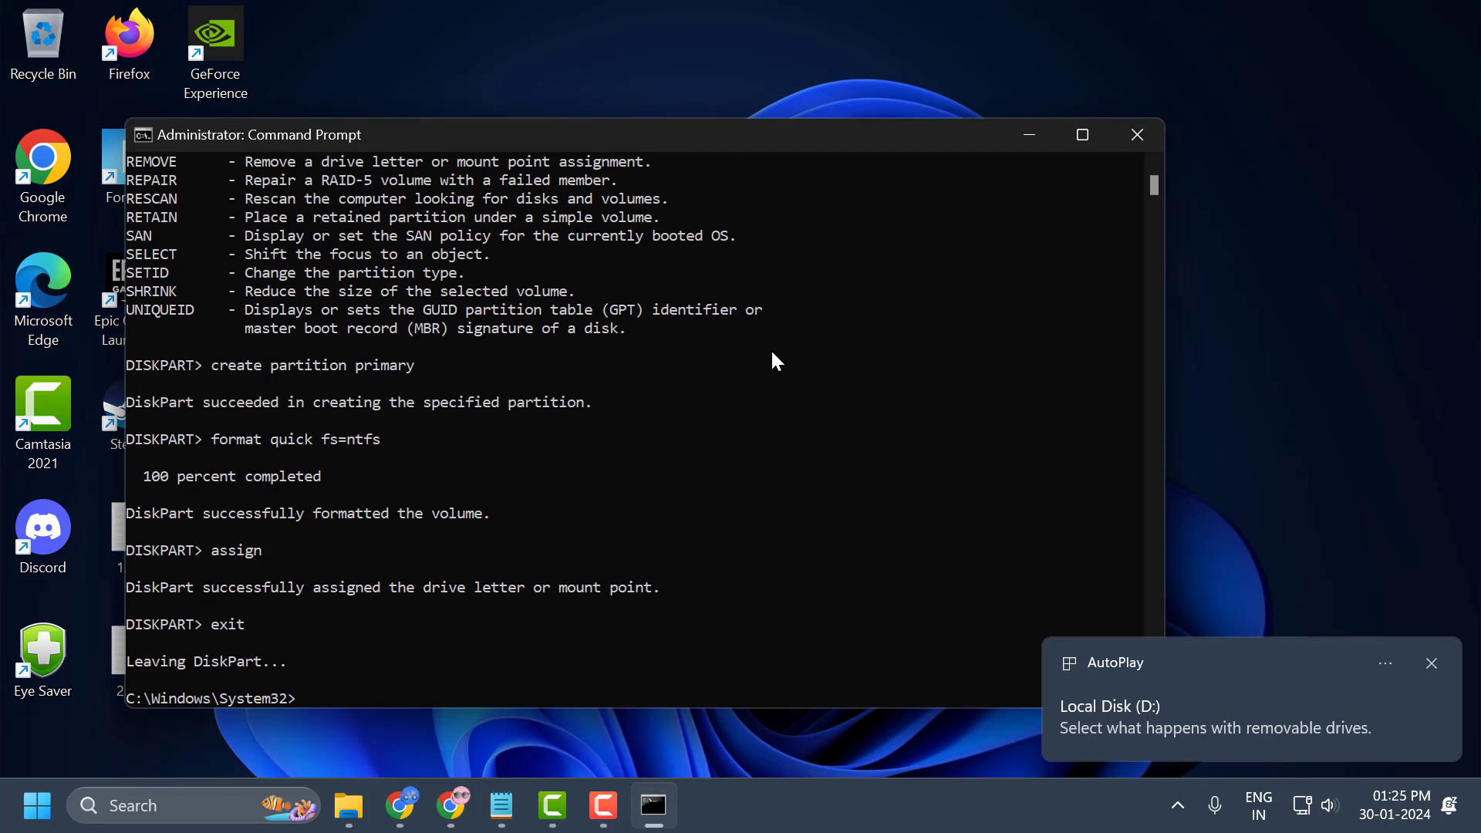
scroll(525, 517, down, 2)
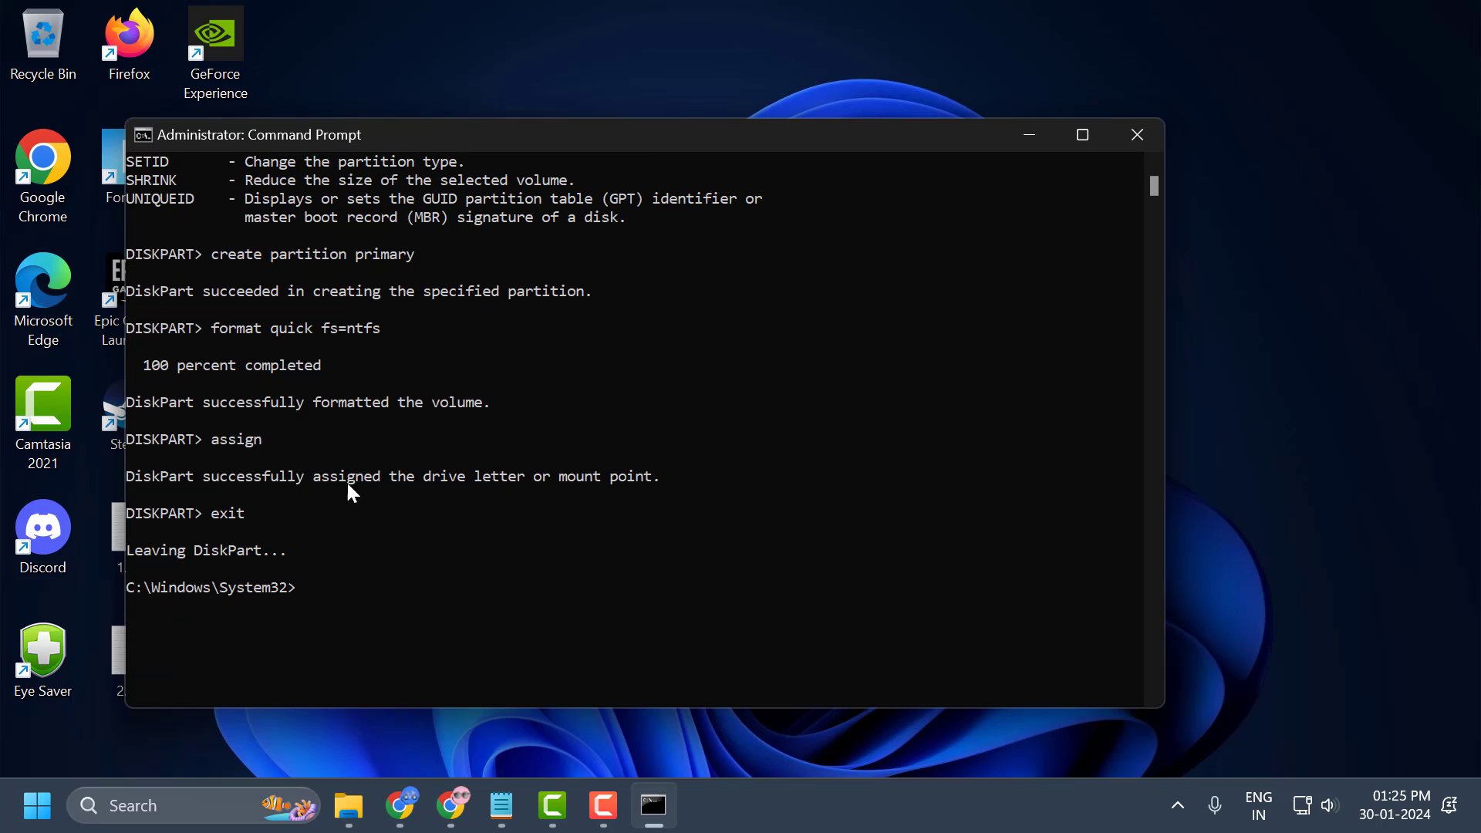
click(1131, 146)
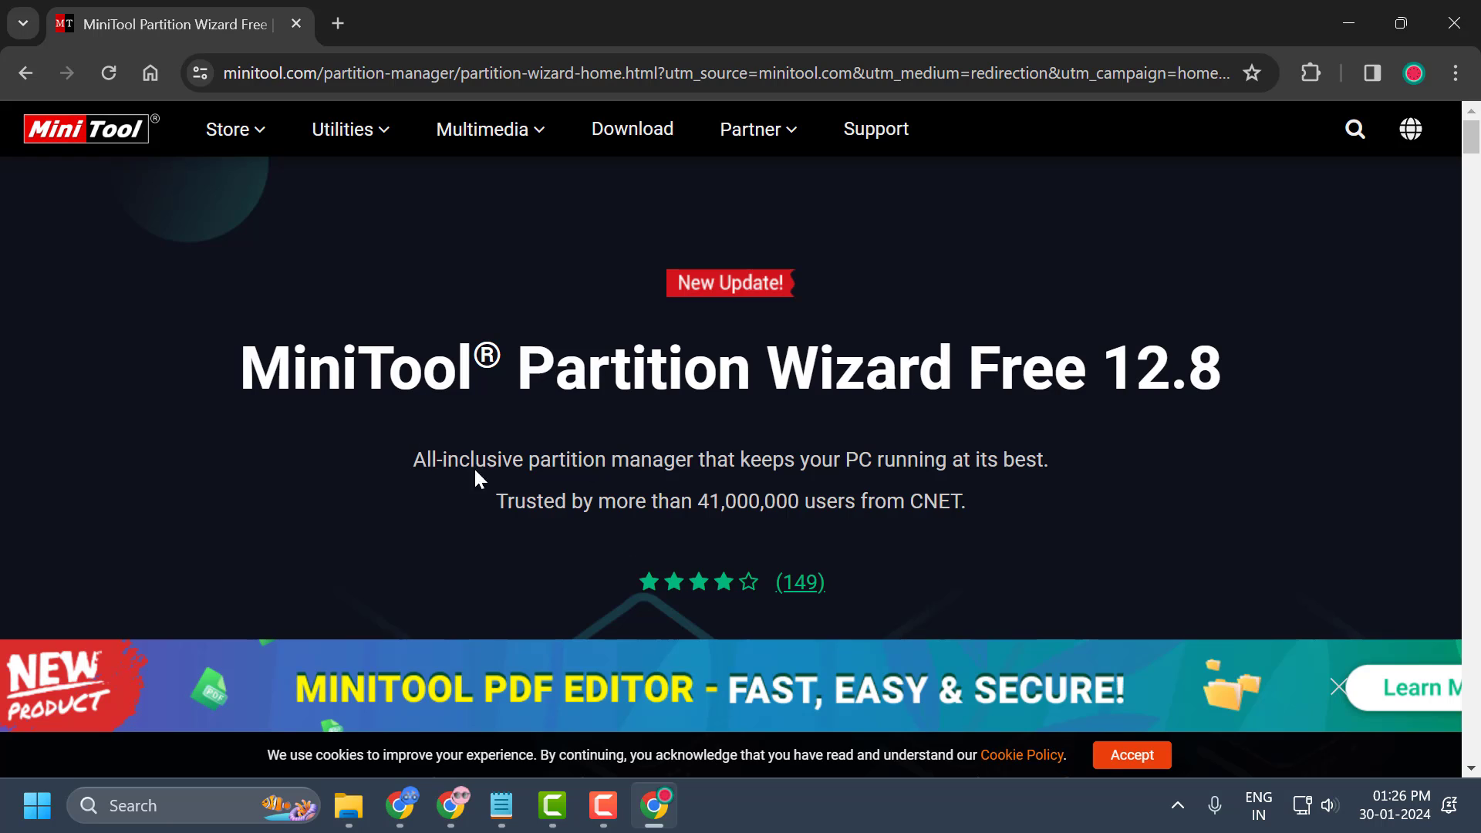
Step: Download the MiniTool Partition Wizard freeware from its web page and launch the pw-free-online.exe installer
scroll(590, 575, down, 3)
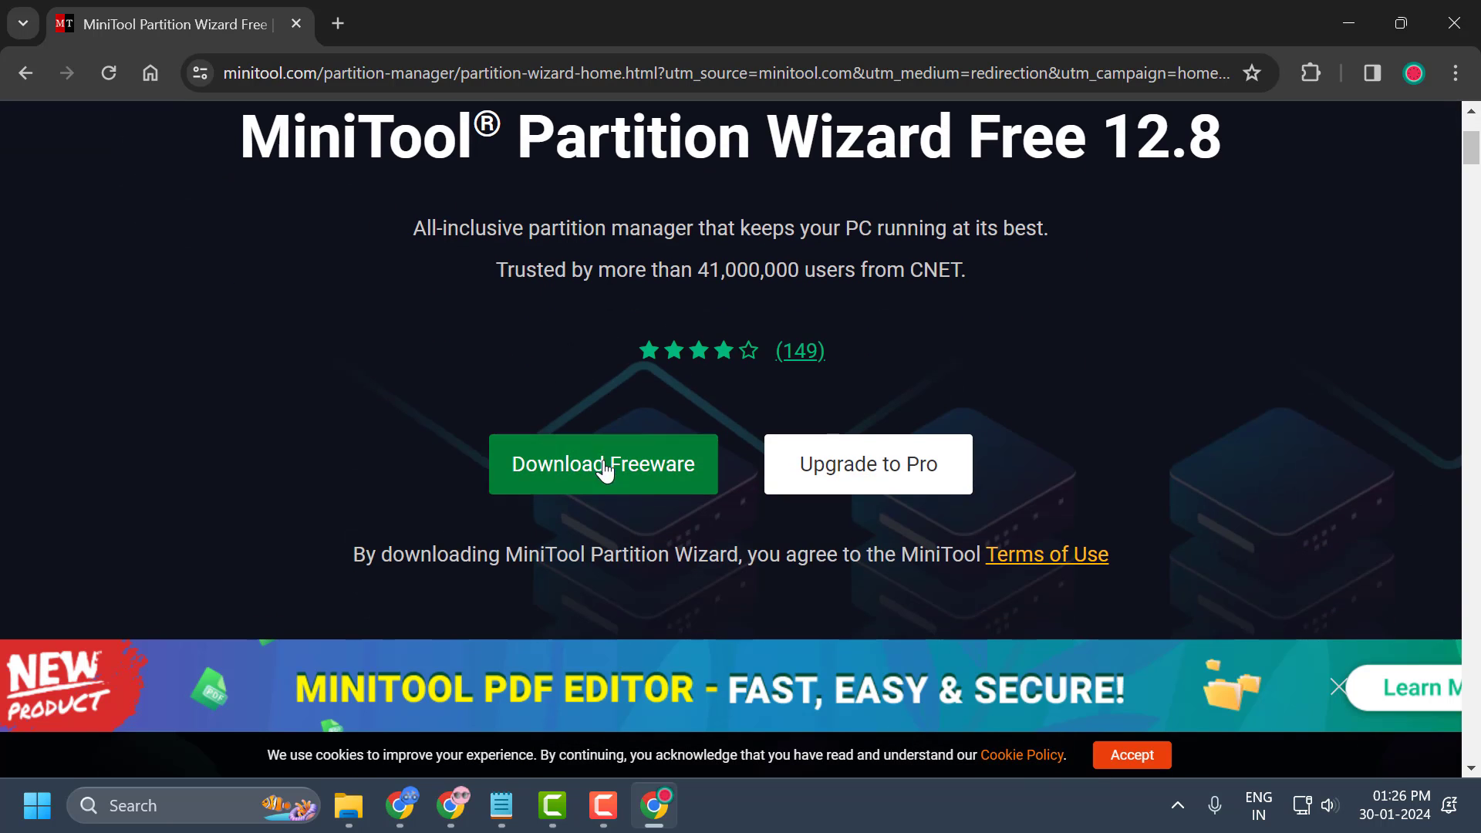
click(654, 481)
scroll(655, 482, down, 1)
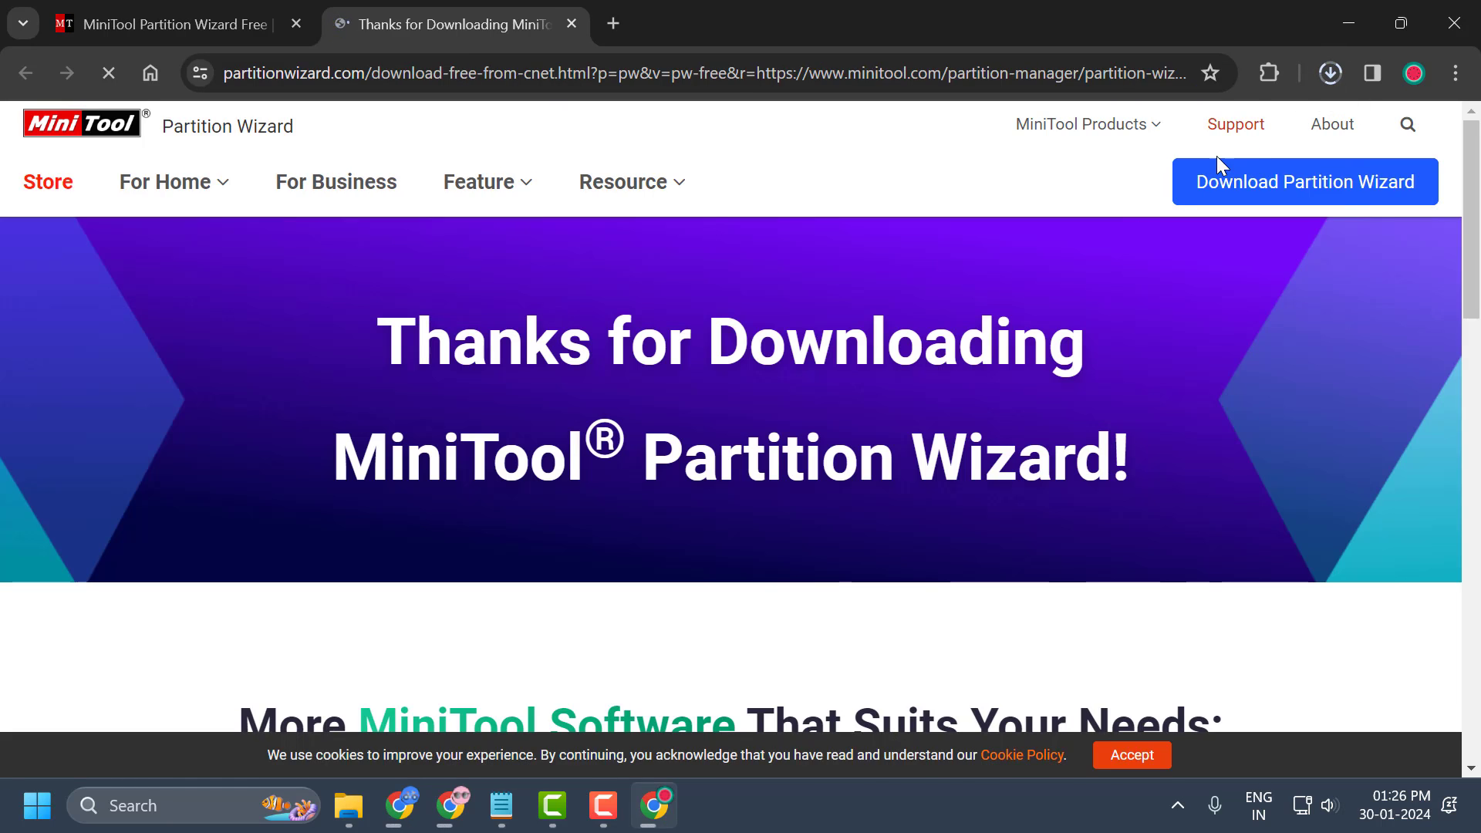
click(1339, 80)
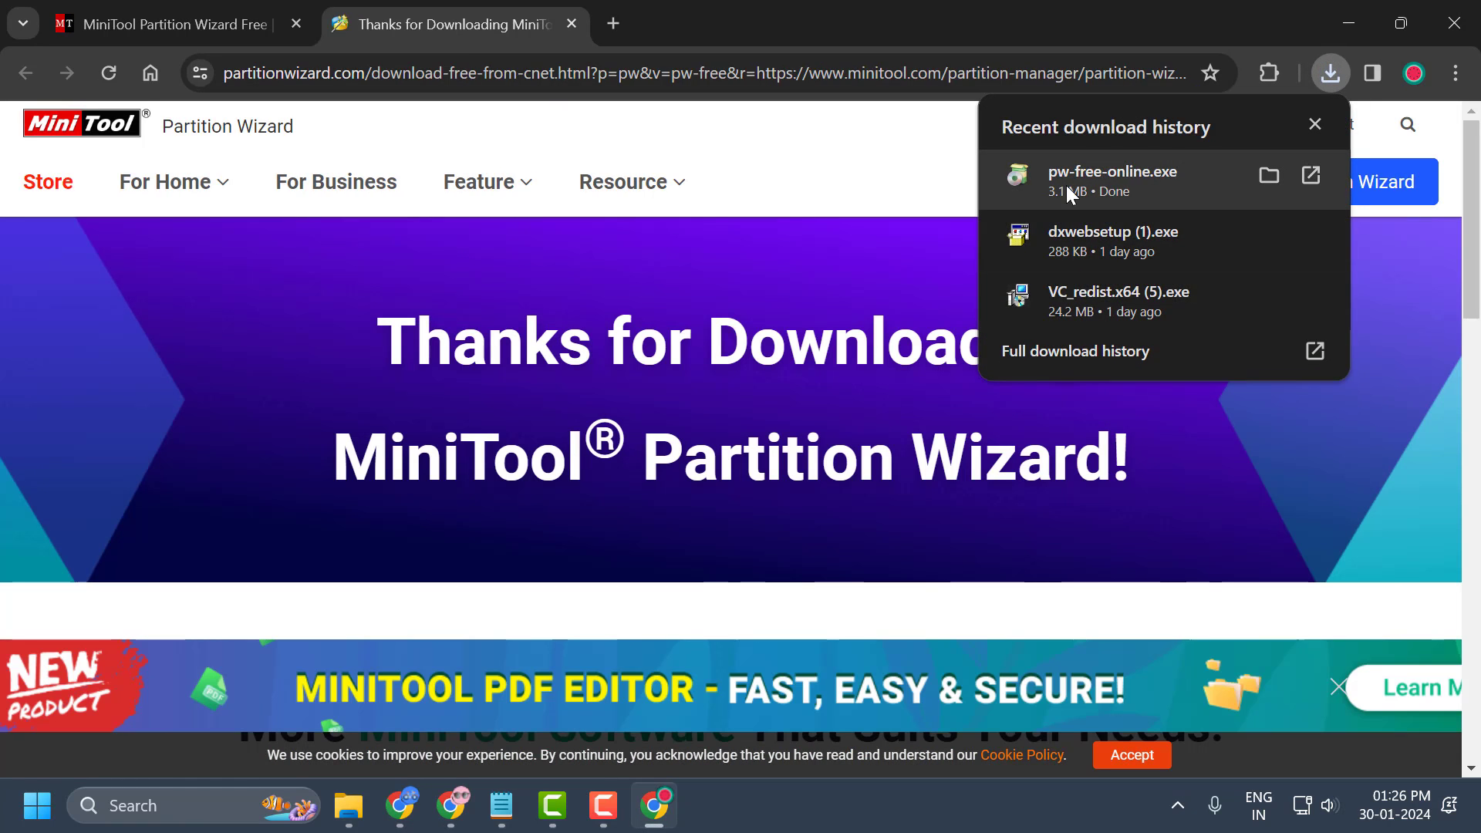
click(1114, 191)
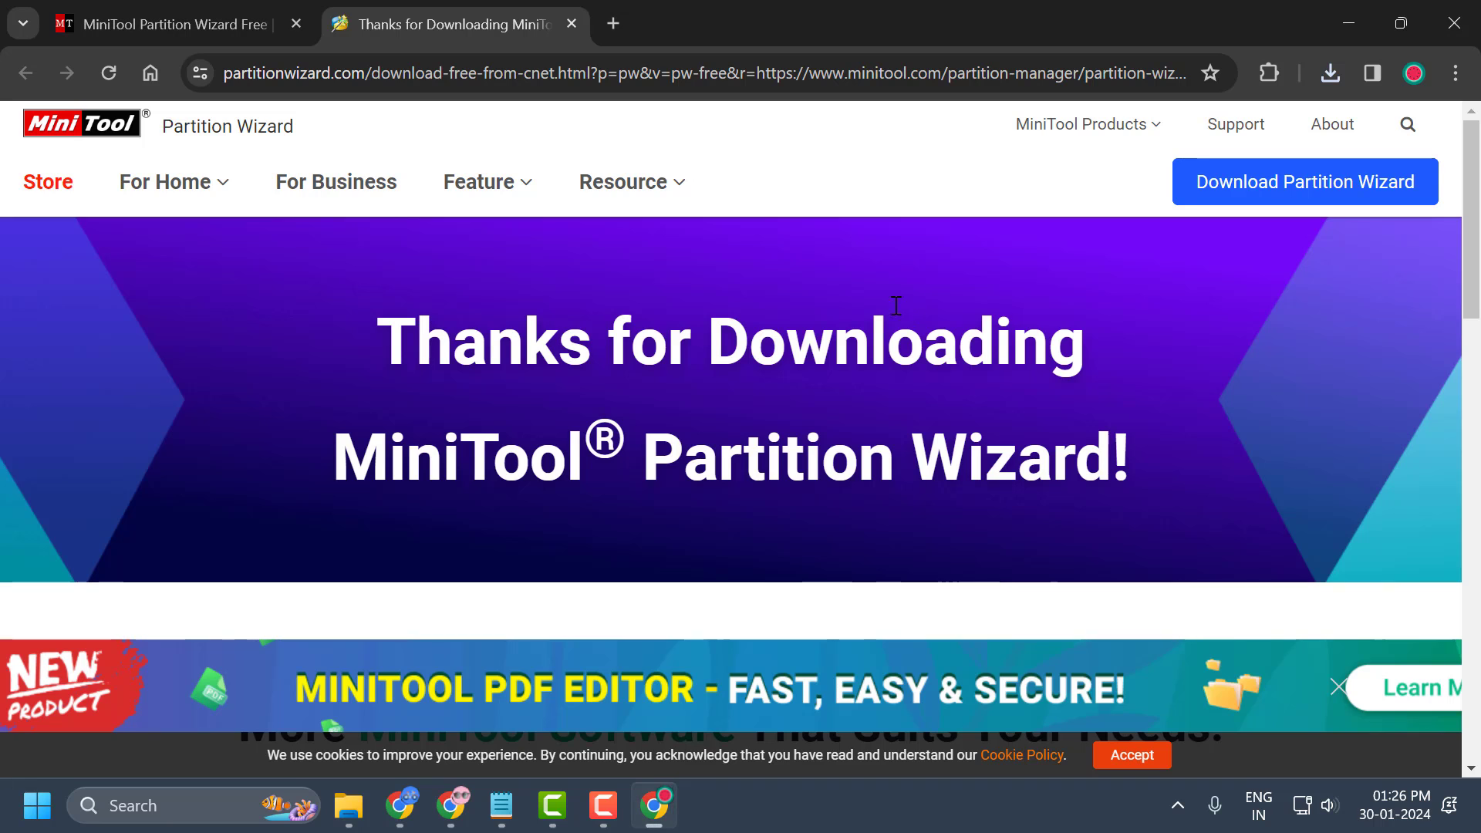
Step: Minimize the browser, accept the setup language, and choose to continue installing the free edition
click(1348, 23)
click(853, 460)
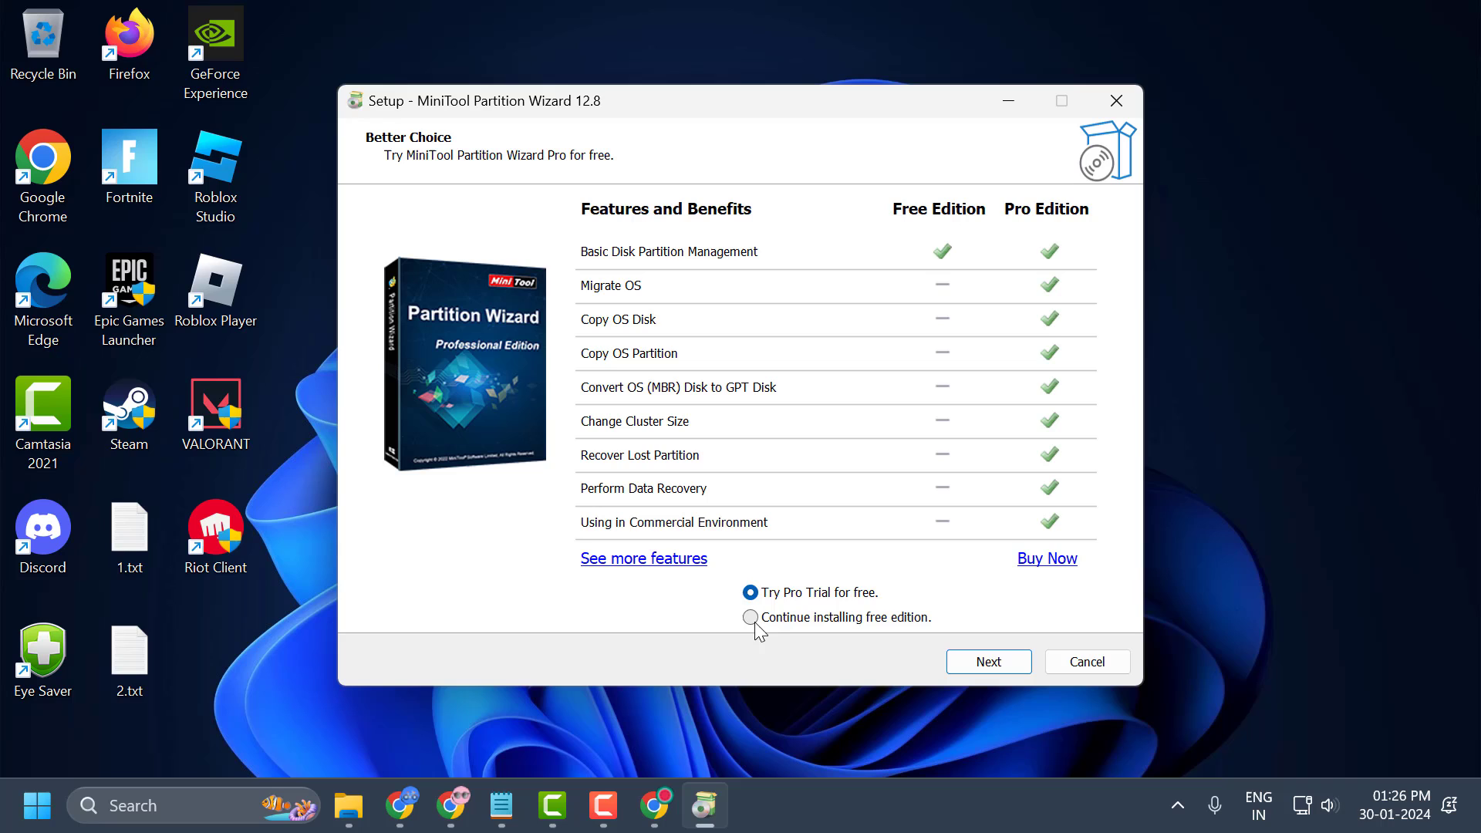
click(752, 618)
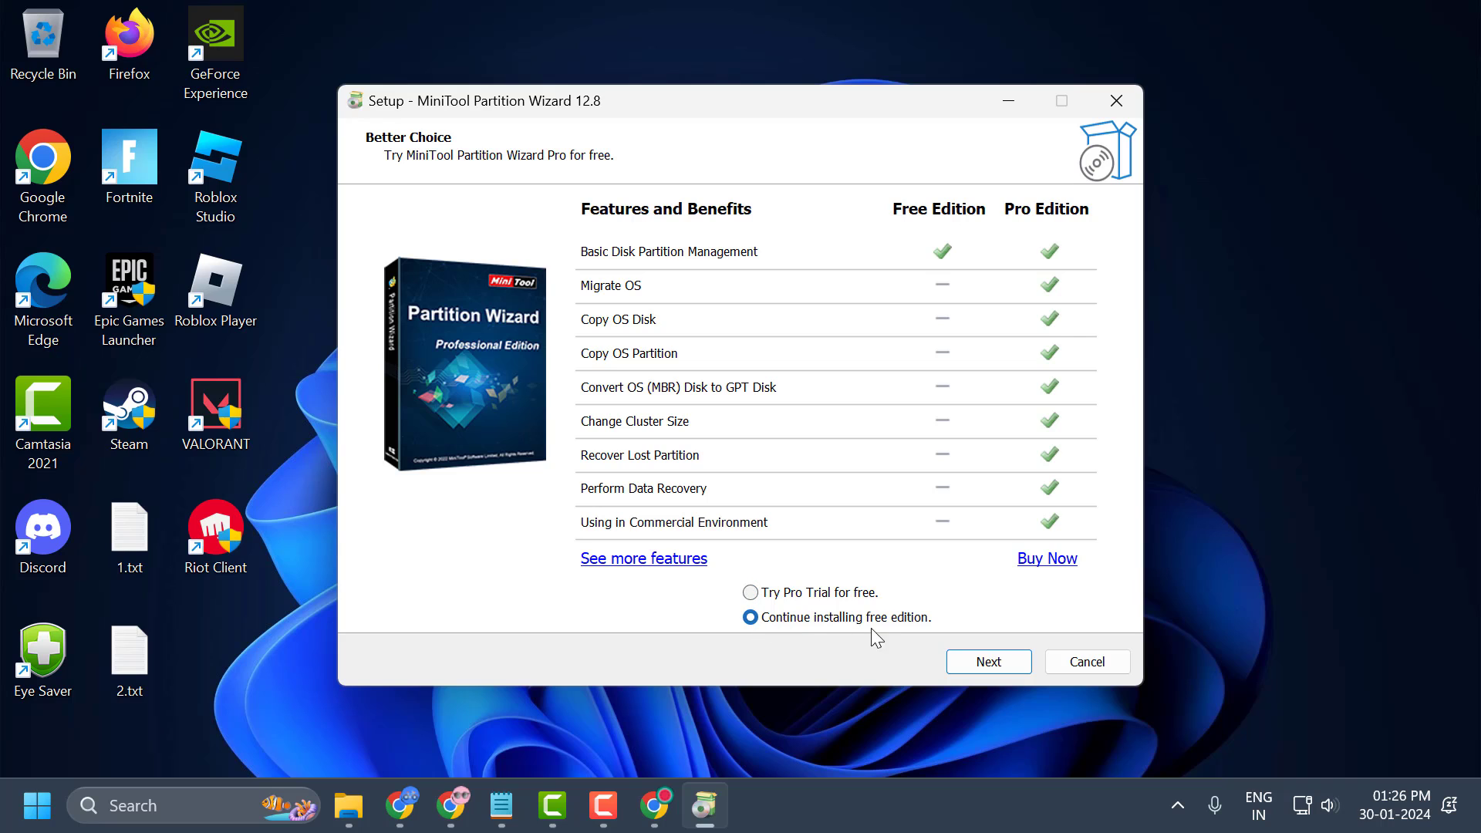
click(1005, 673)
Step: Install Partition Wizard Free without ShadowMaker or the Customer Experience Improvement Program, then launch it and dismiss the System Booster promotion
click(588, 424)
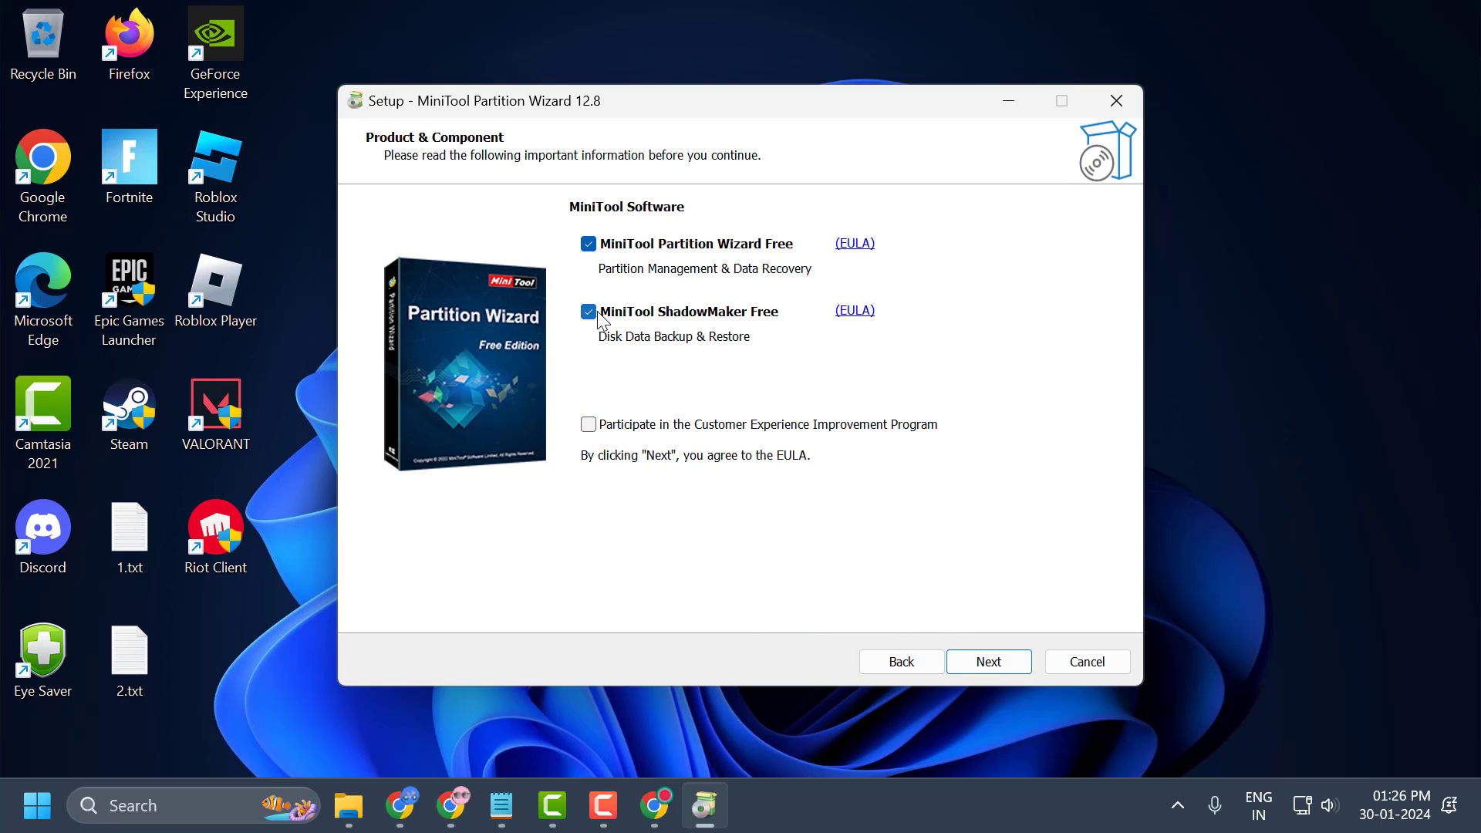
click(602, 316)
click(983, 665)
click(986, 662)
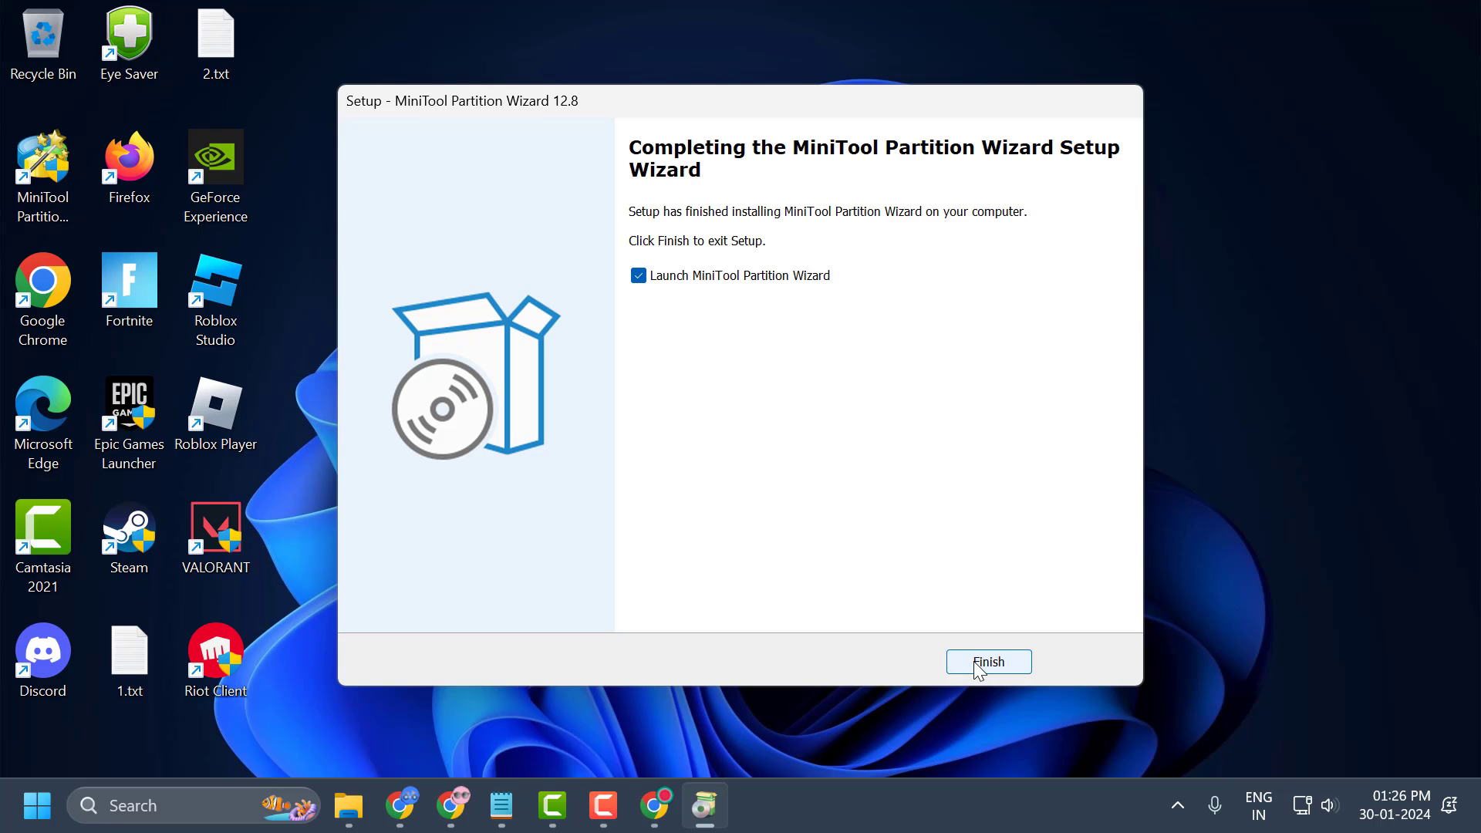
click(975, 662)
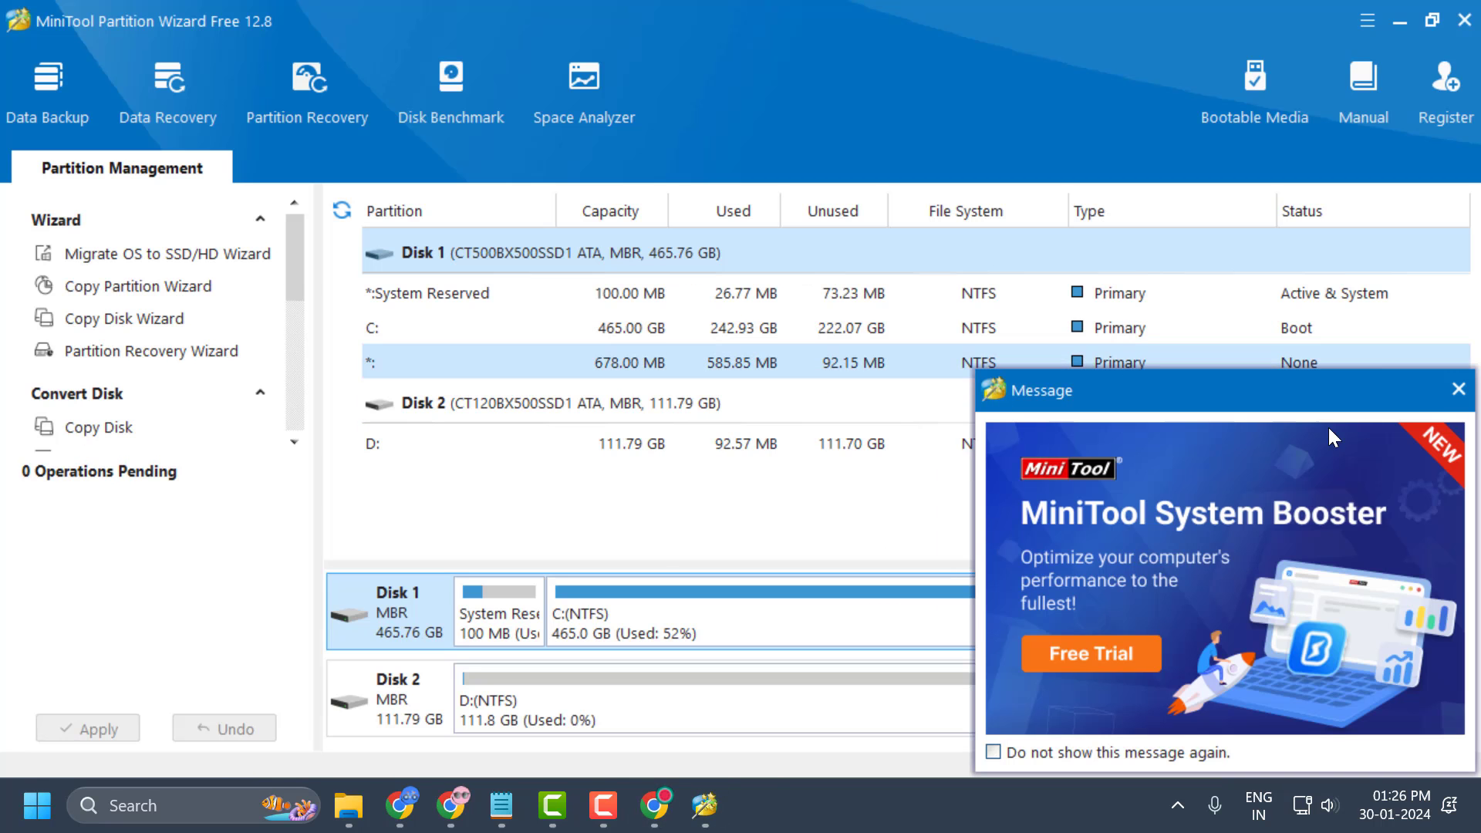
click(1459, 390)
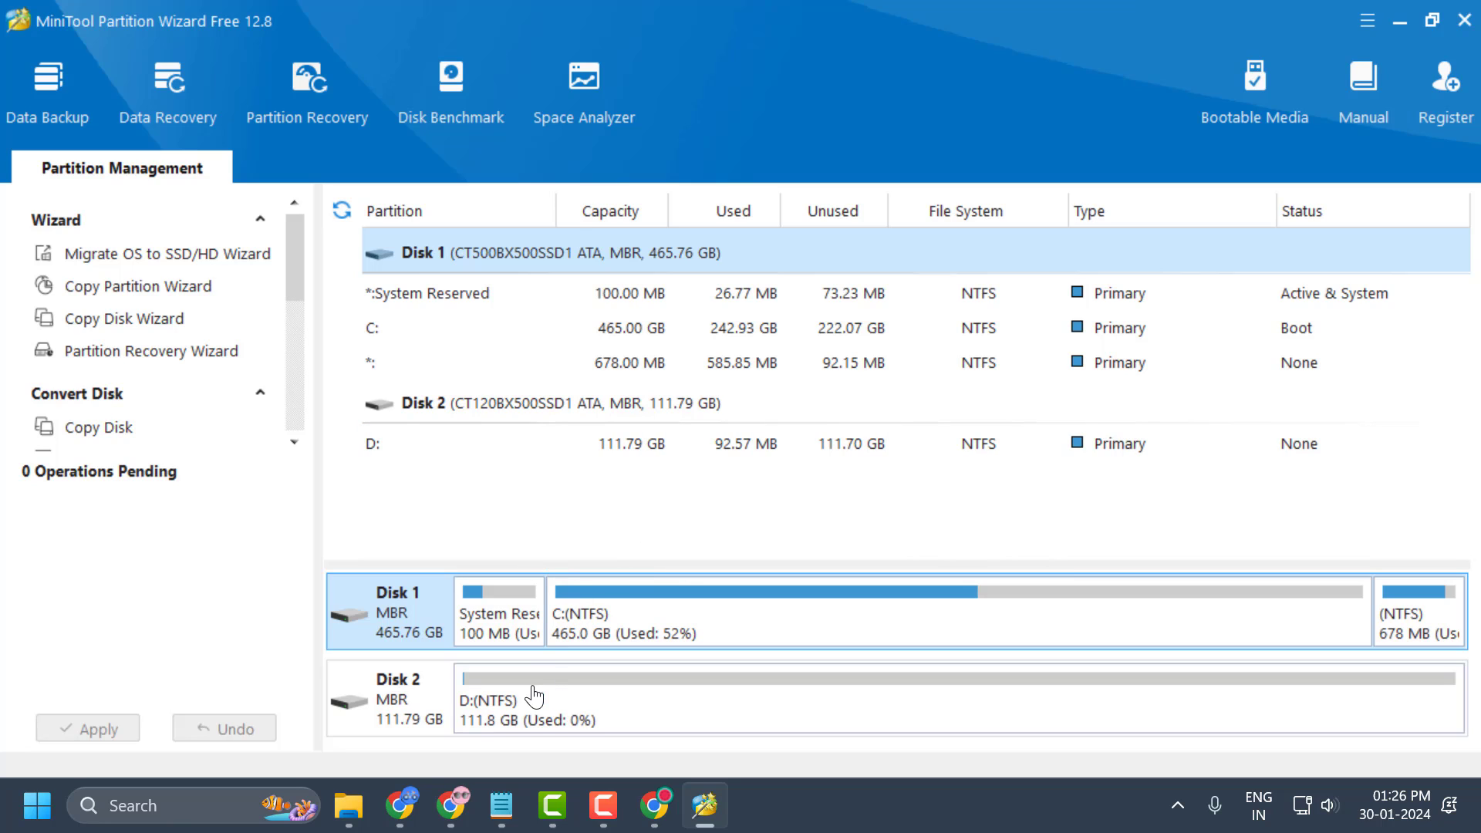
Step: Convert Disk 2 from GPT to MBR and apply the pending operations
click(411, 716)
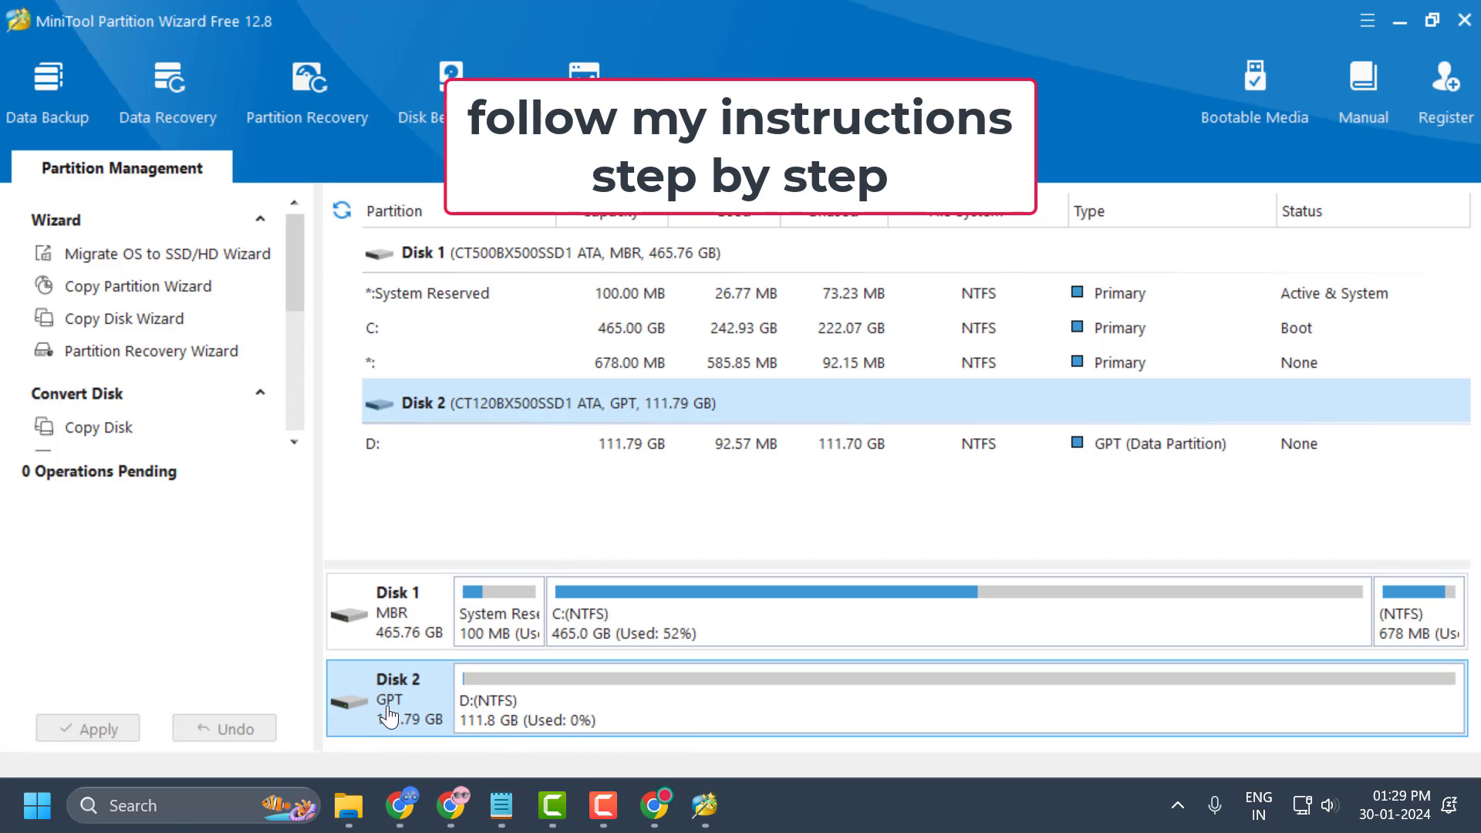
right_click(361, 705)
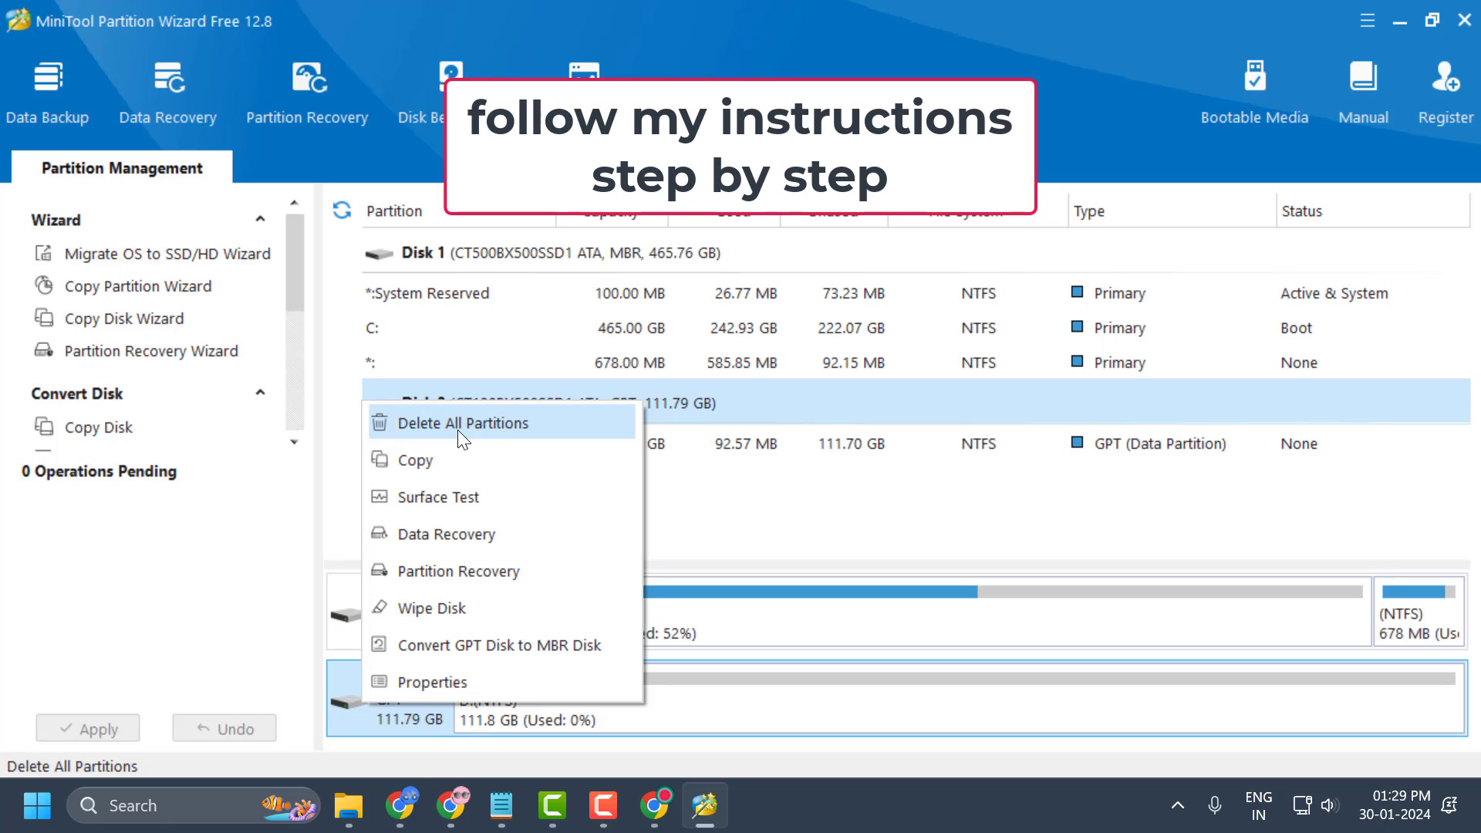
click(479, 645)
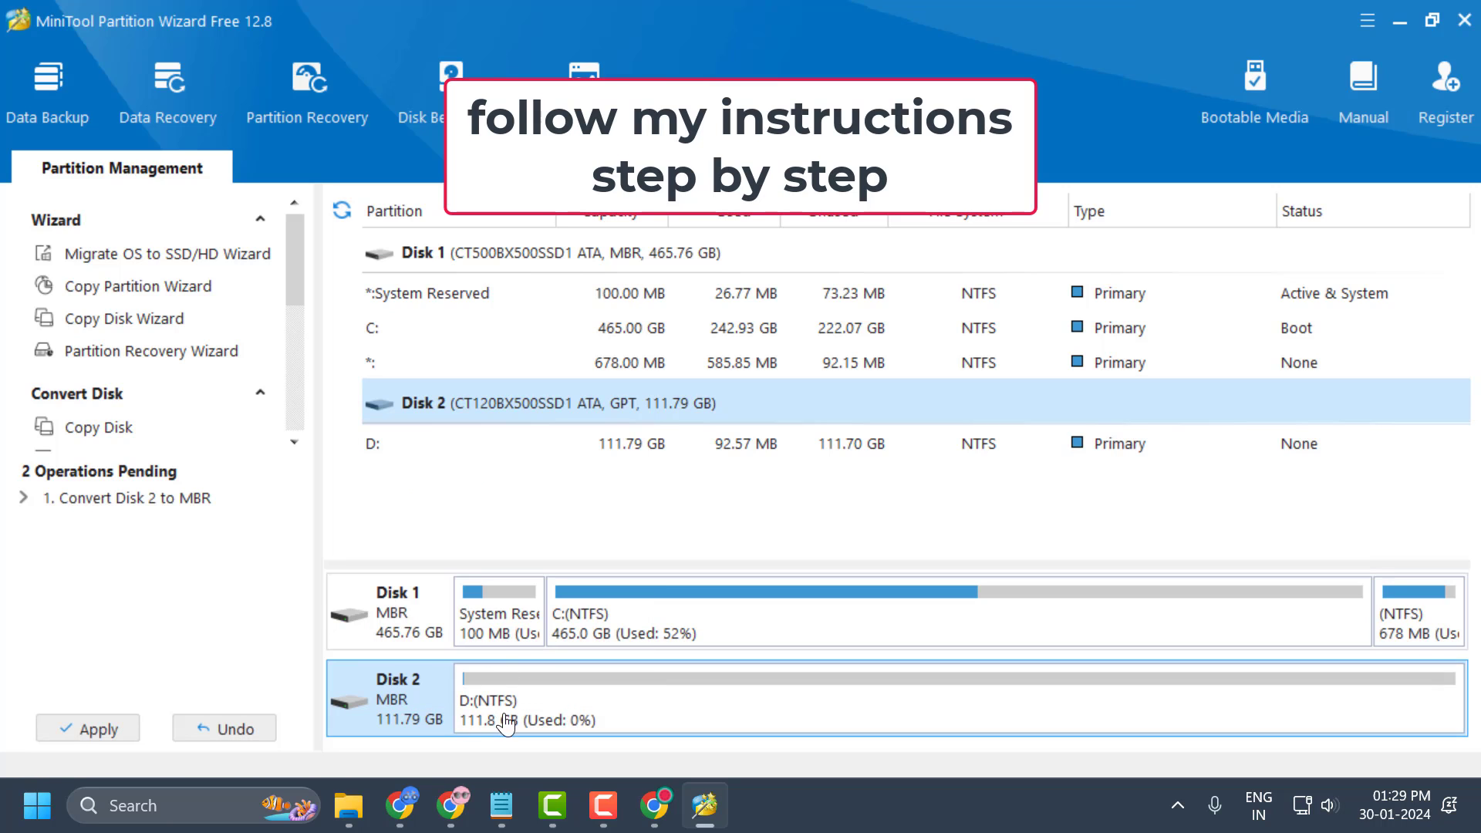
click(85, 729)
click(693, 458)
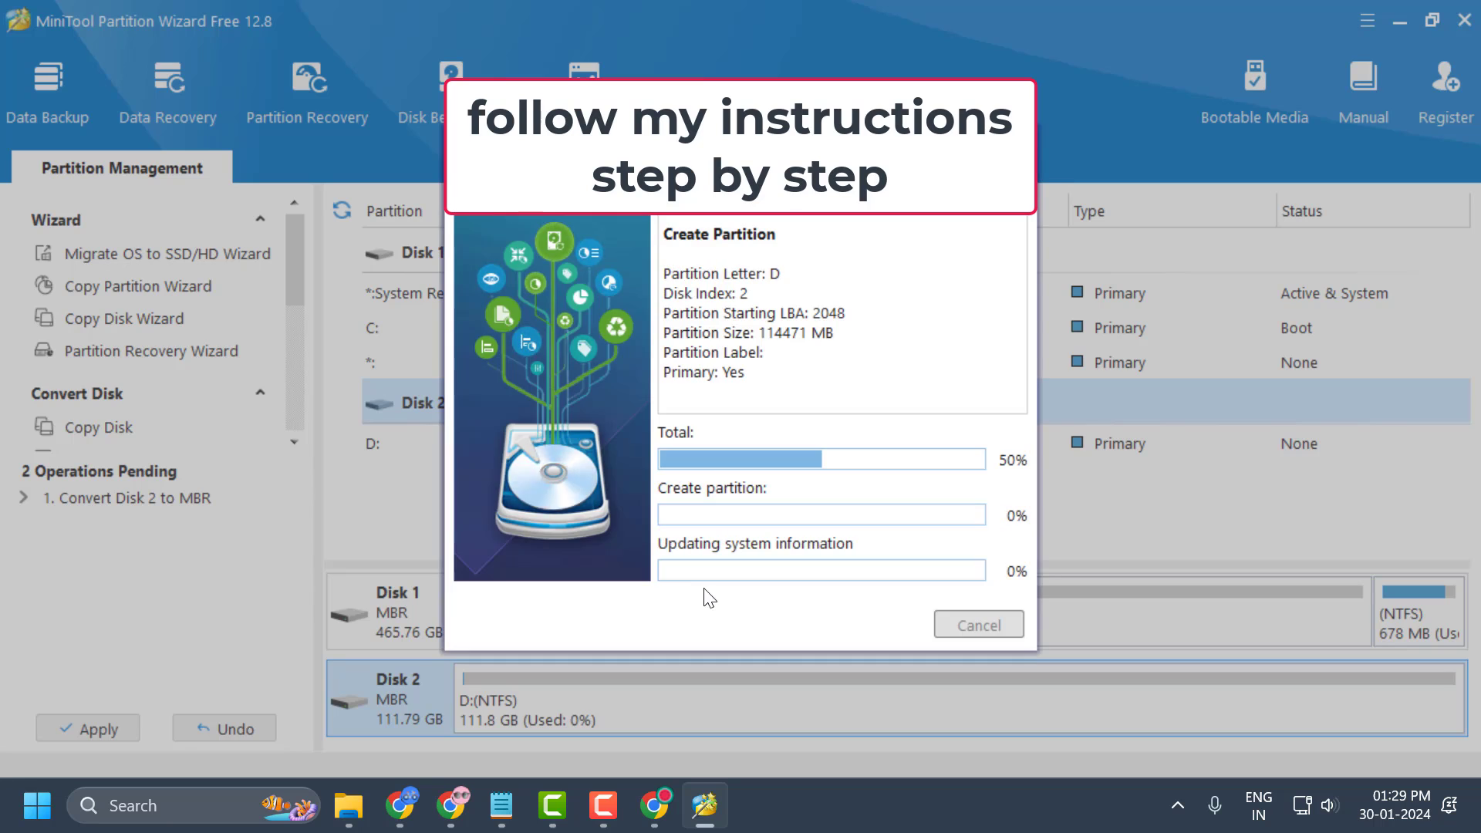
click(733, 443)
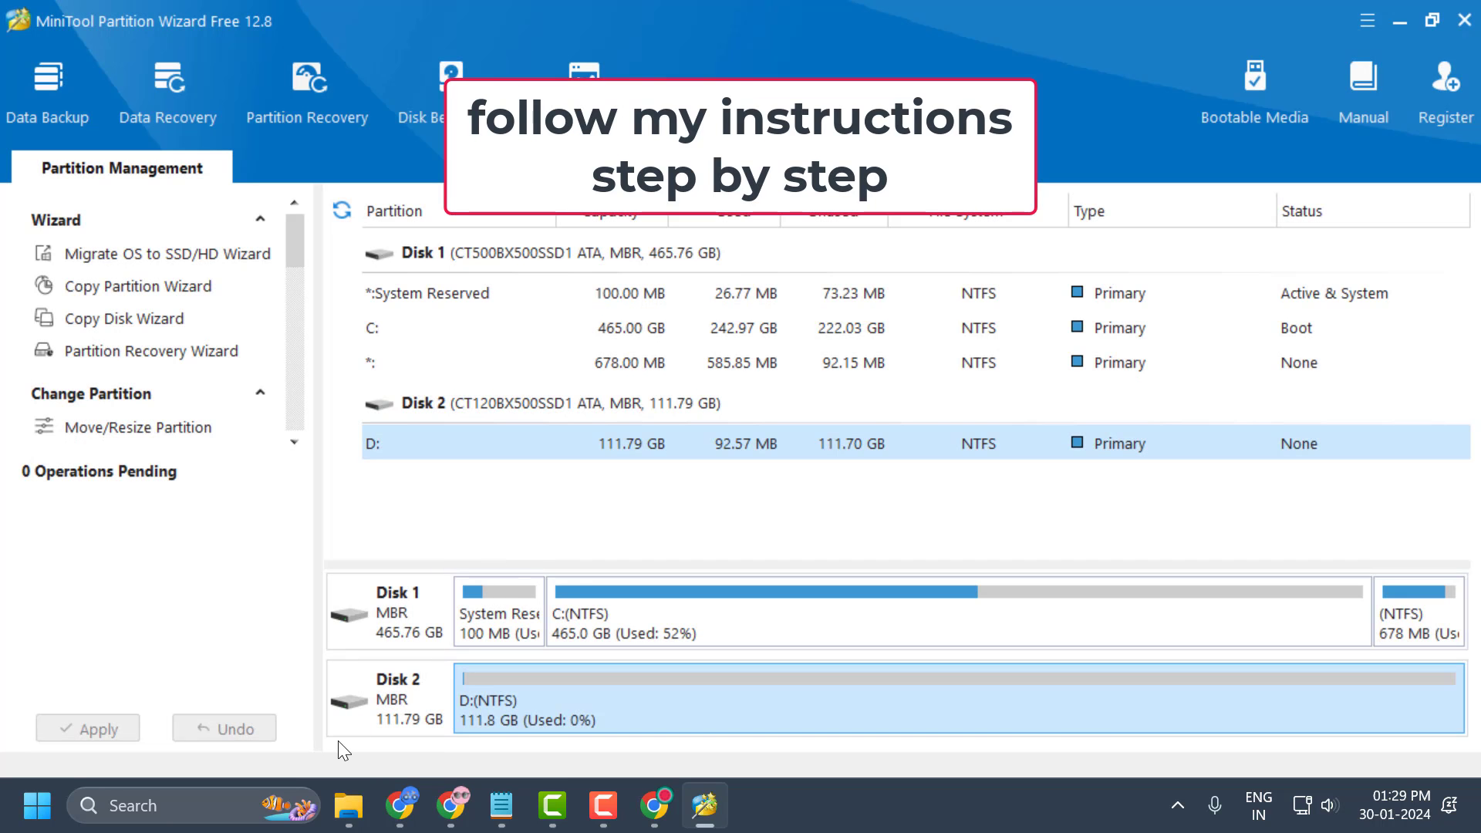
Step: Rebuild the MBR on Disk 2 and apply the pending operation
right_click(390, 688)
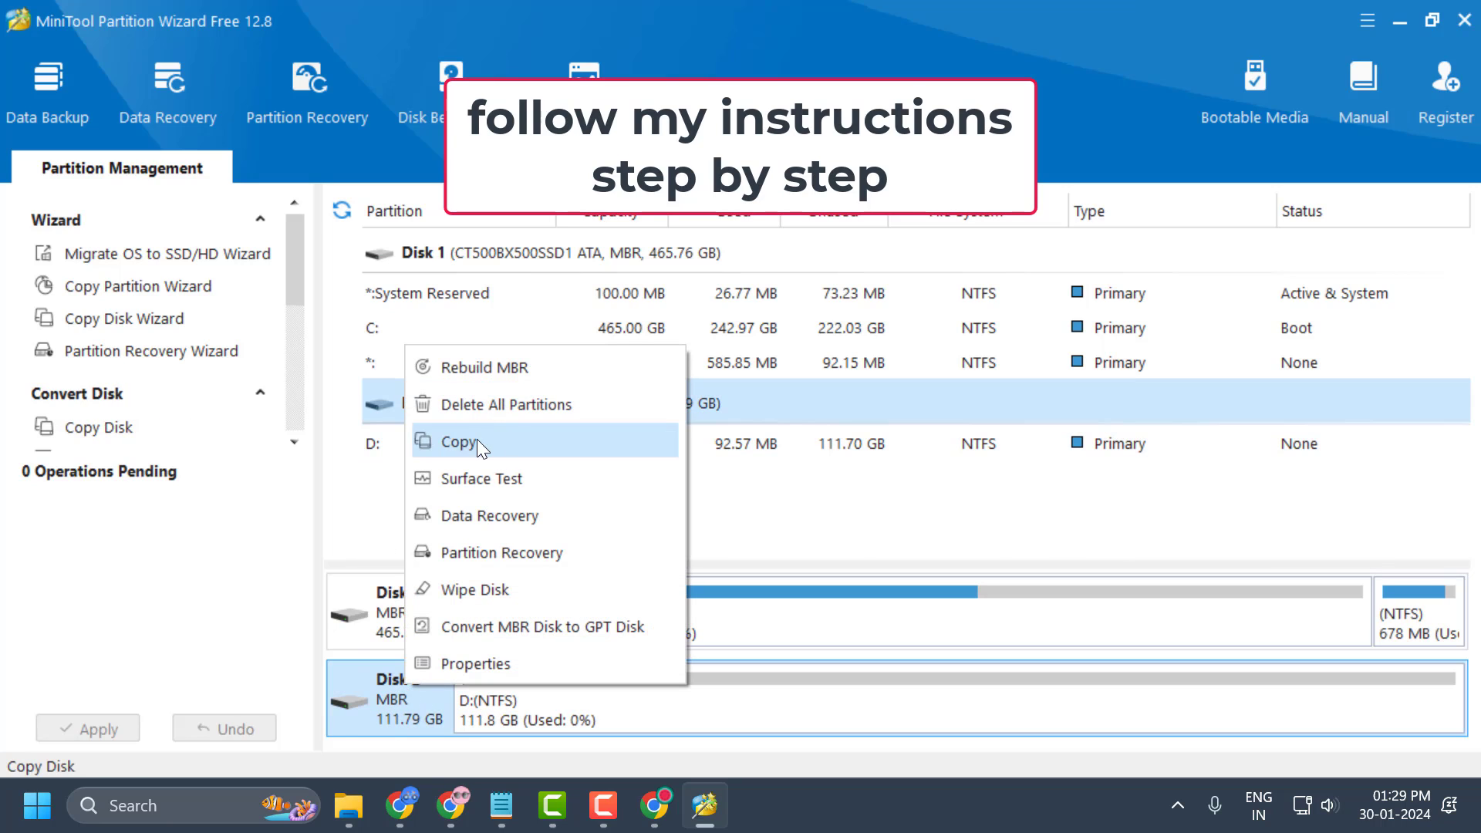
click(555, 372)
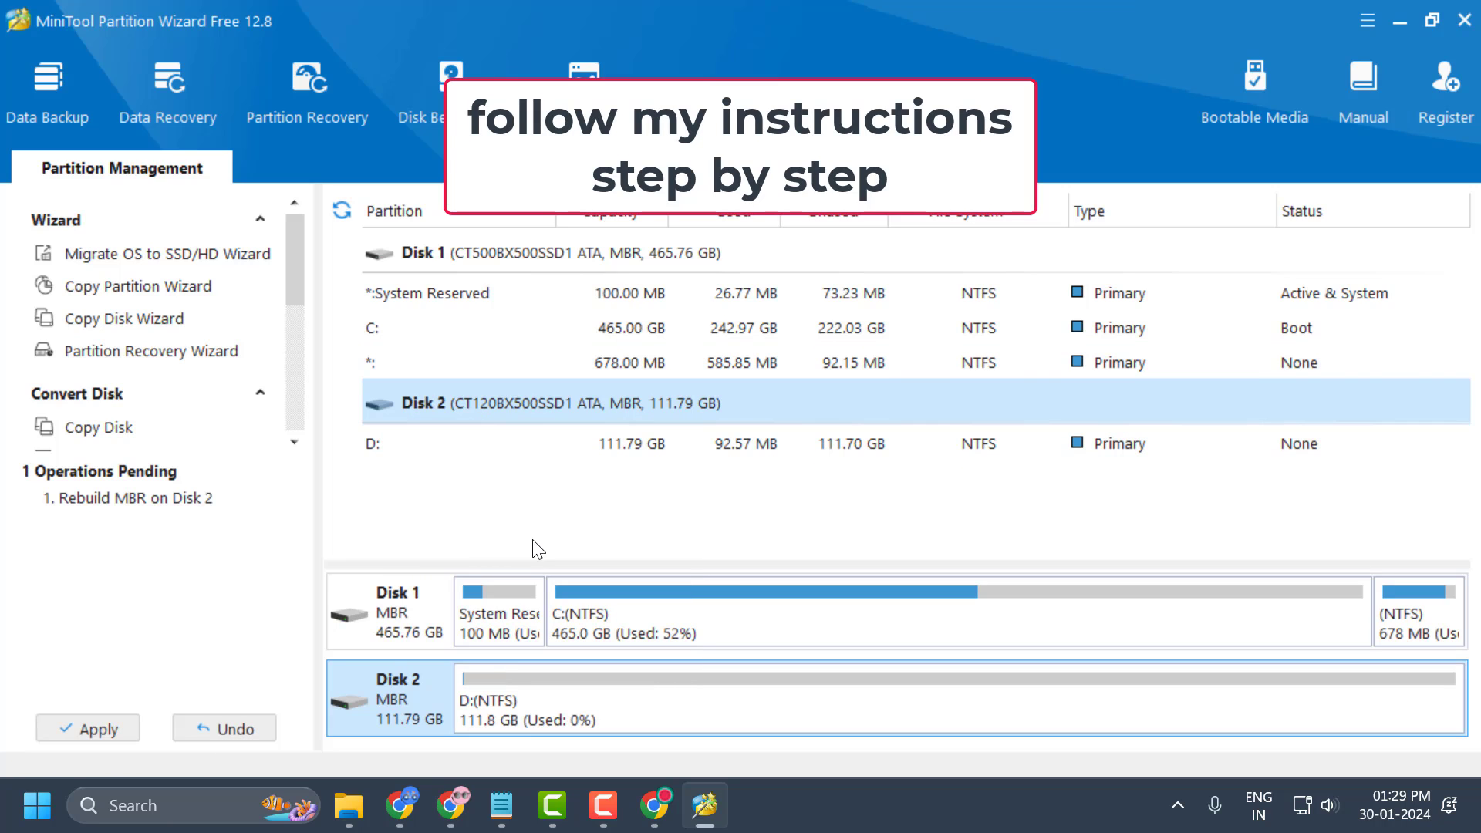
click(106, 720)
click(672, 461)
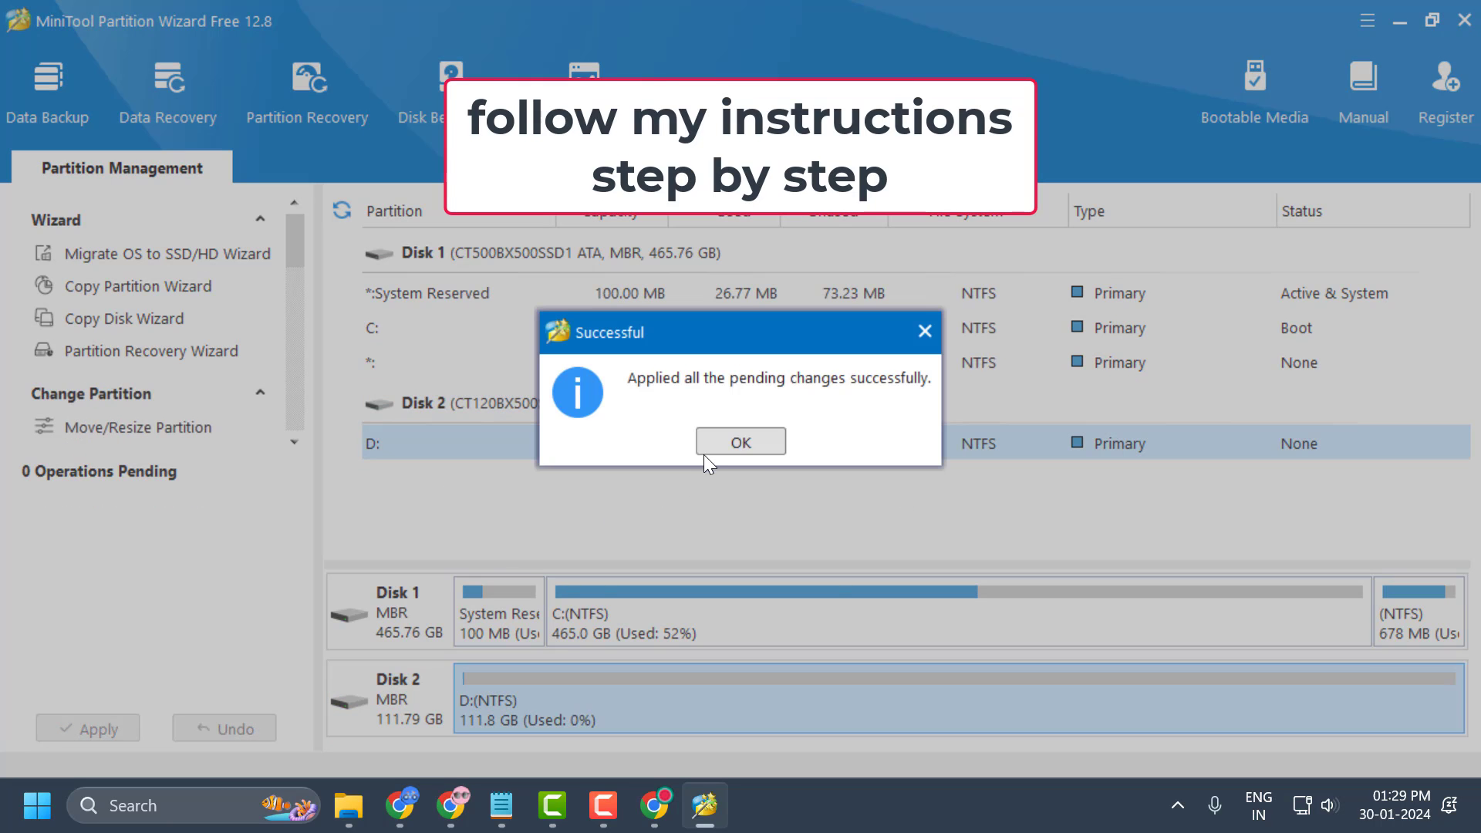
click(724, 442)
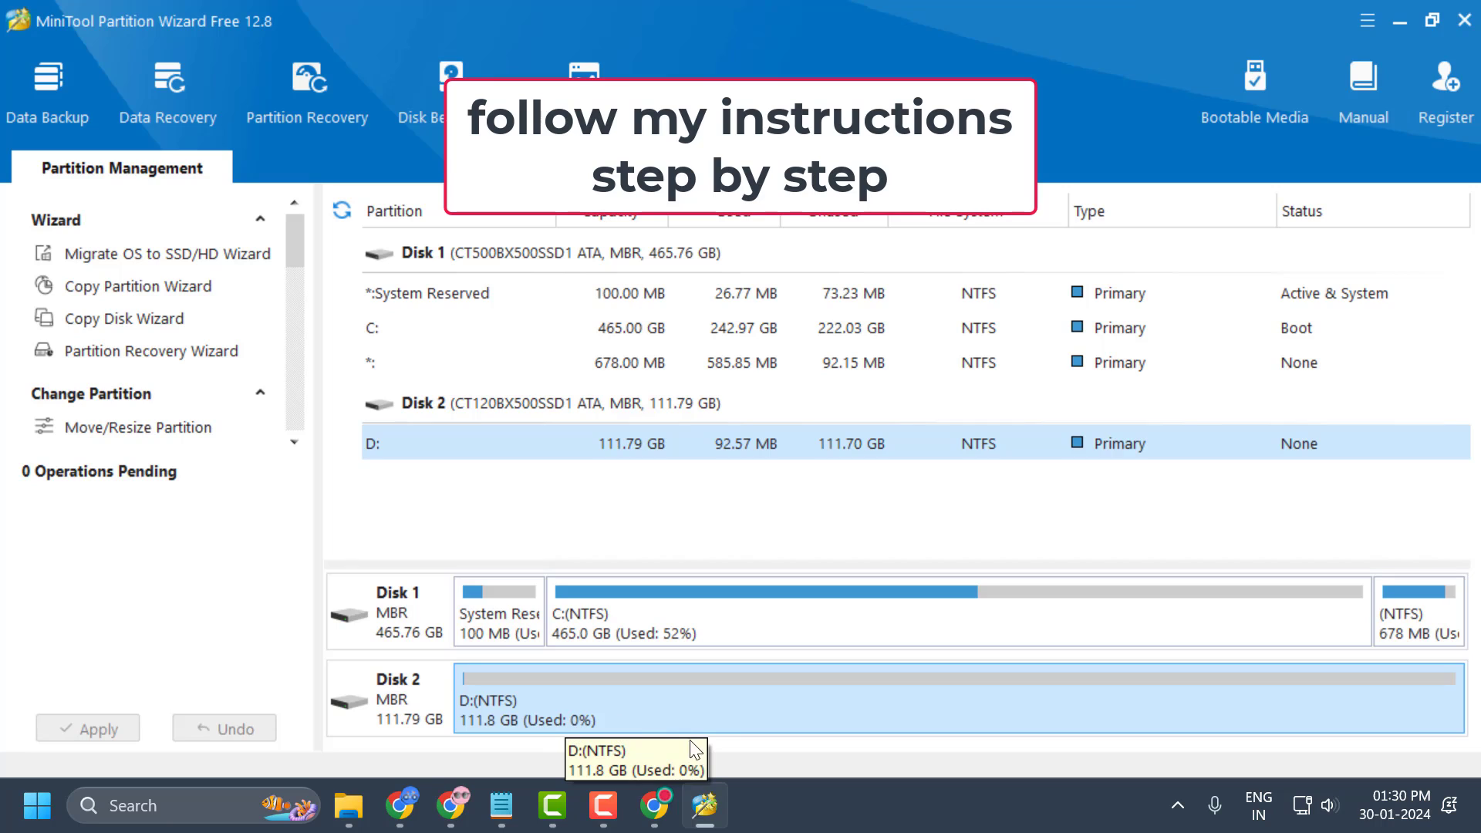
Step: Review the operations available for the D: partition on Disk 2, and minimize Partition Wizard
right_click(560, 696)
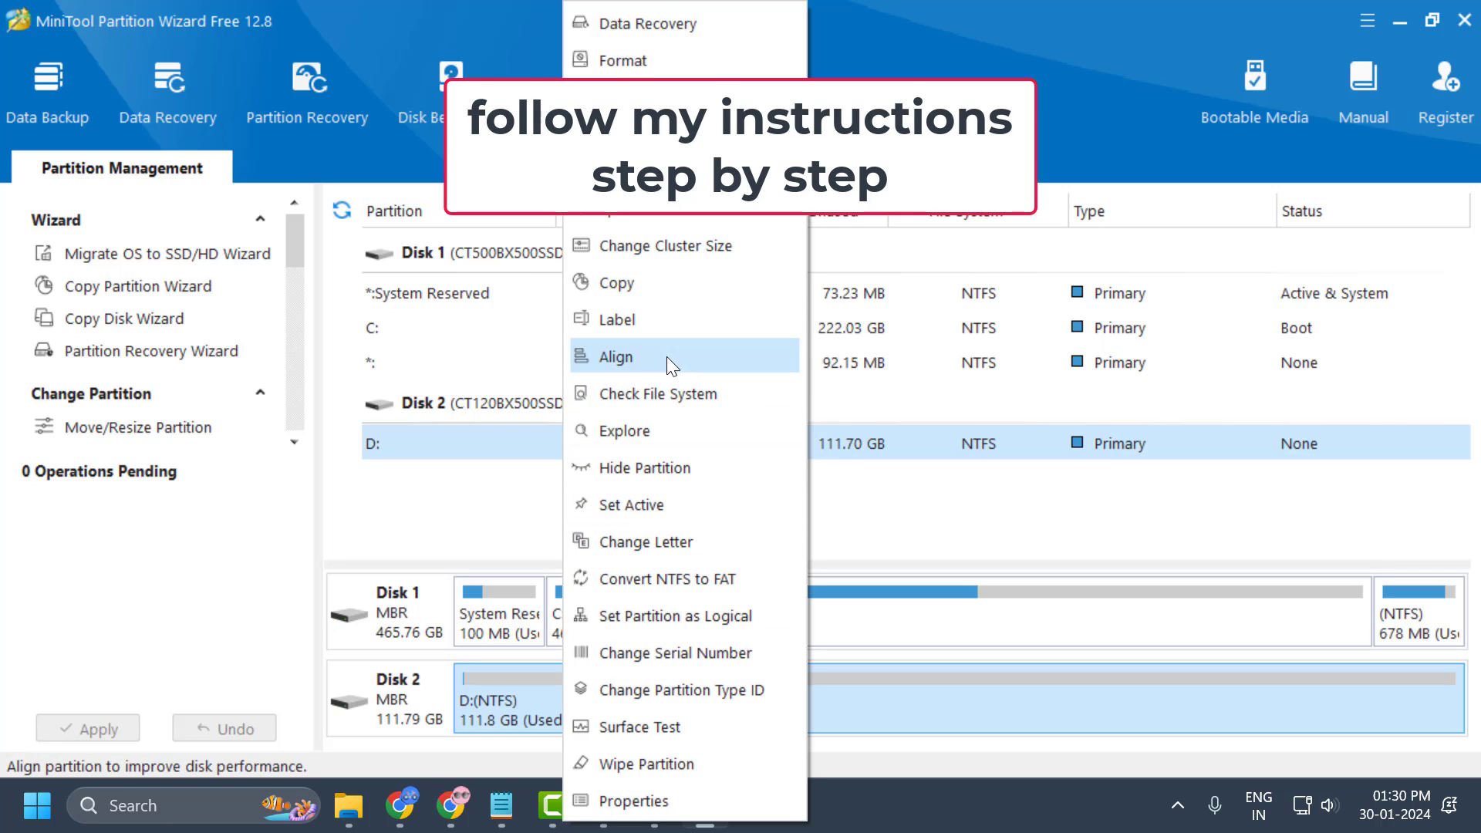
click(515, 710)
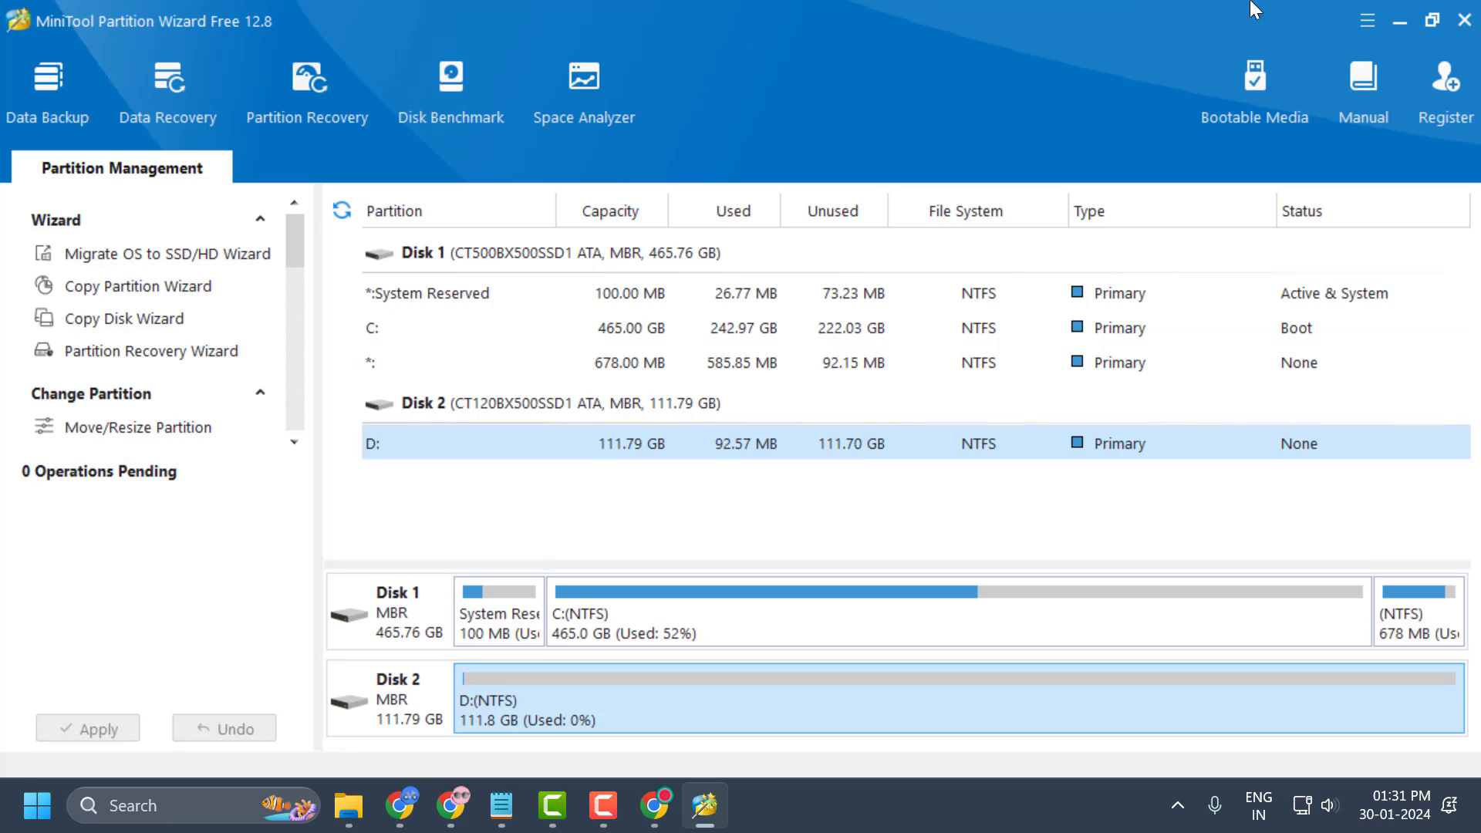
click(1398, 22)
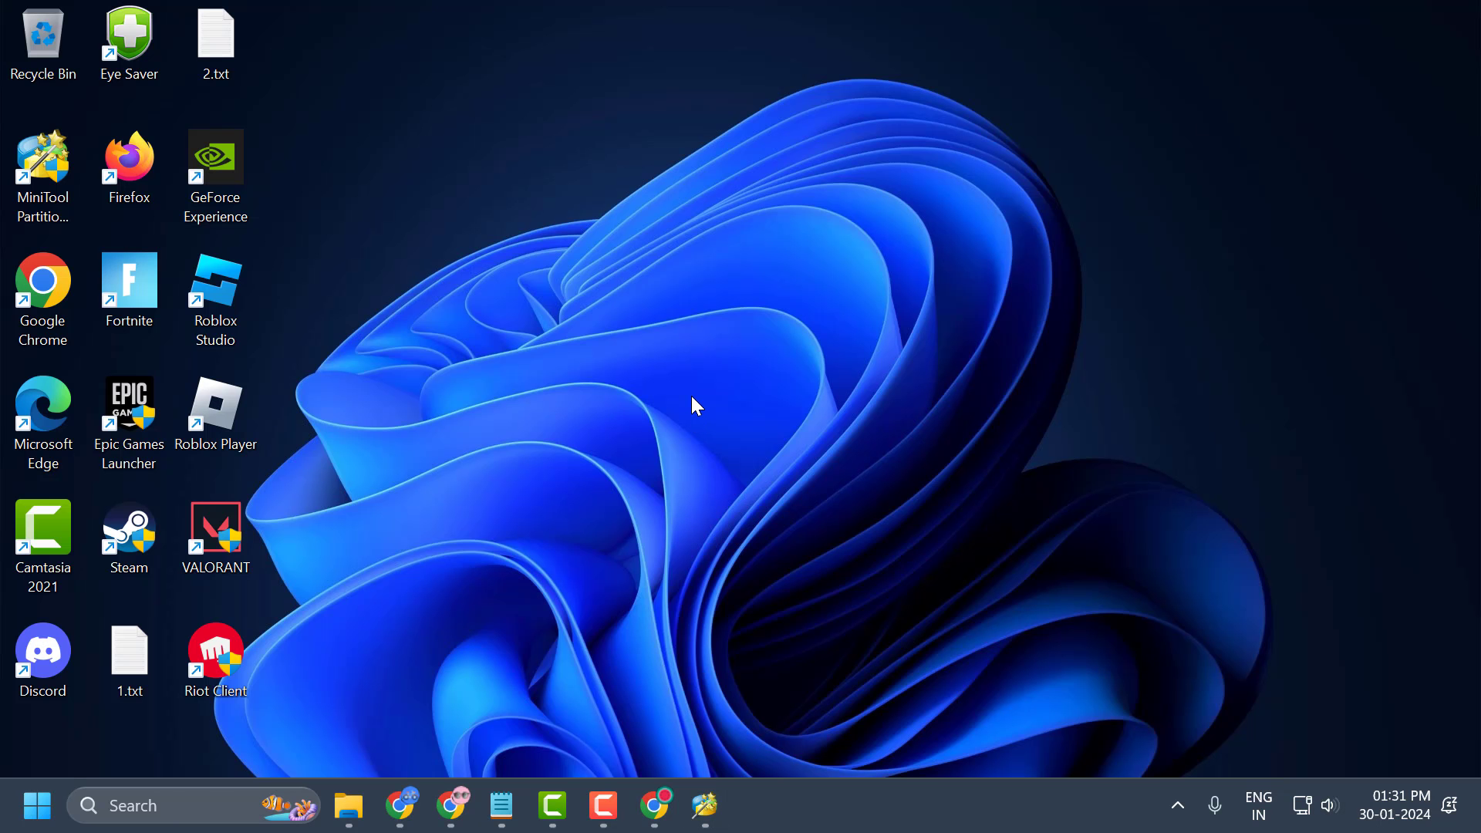